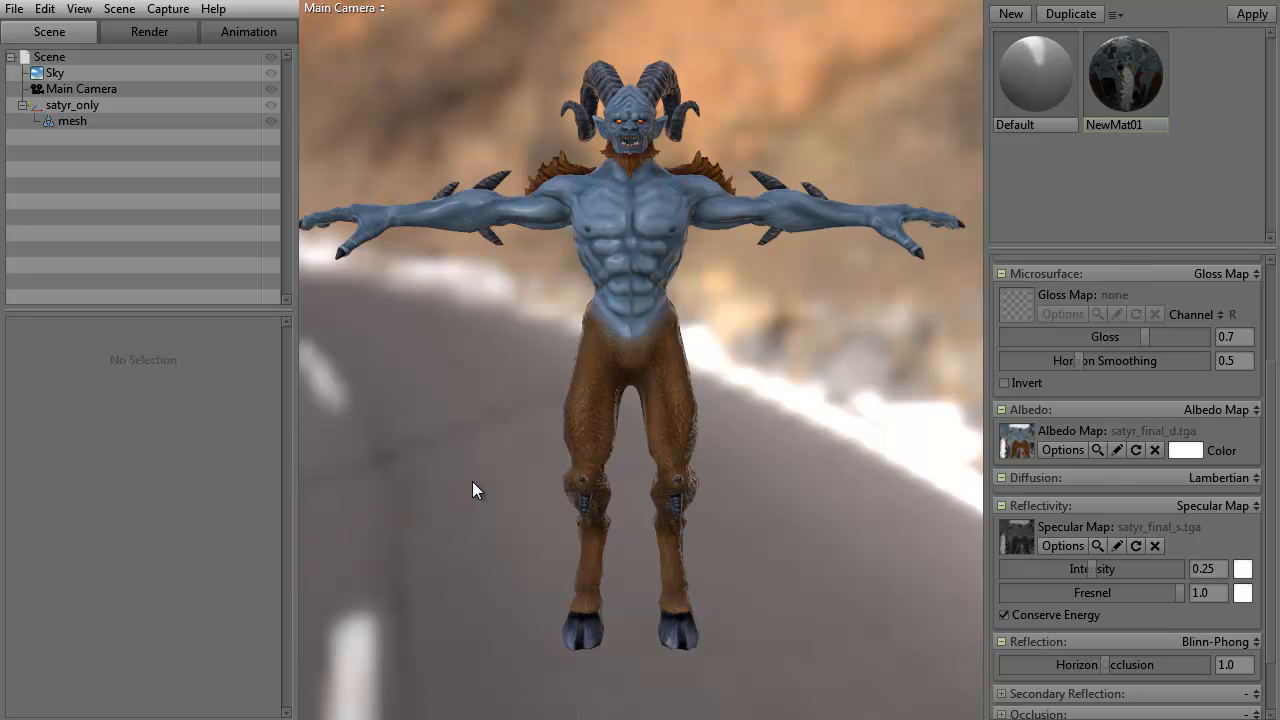
Examine the satyr model from the front and sides, including an enlarged viewport without the surrounding interface
drag(472, 509, 485, 461)
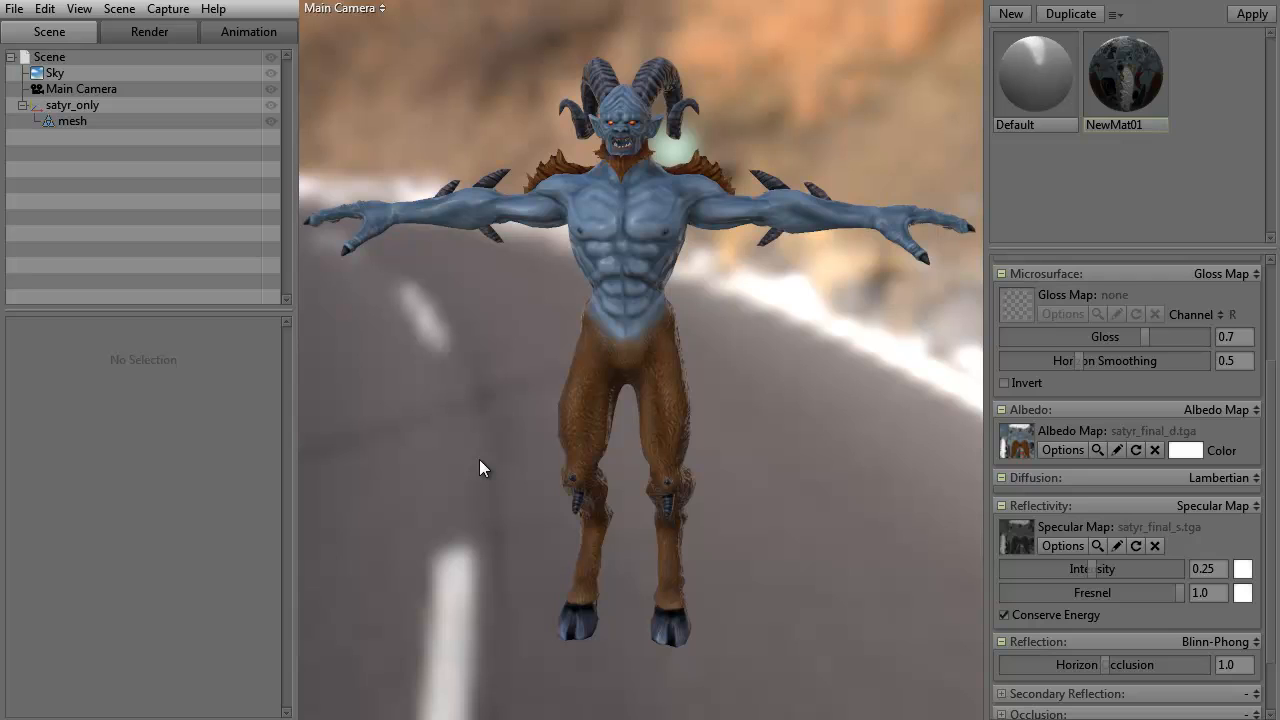
drag(484, 437, 497, 391)
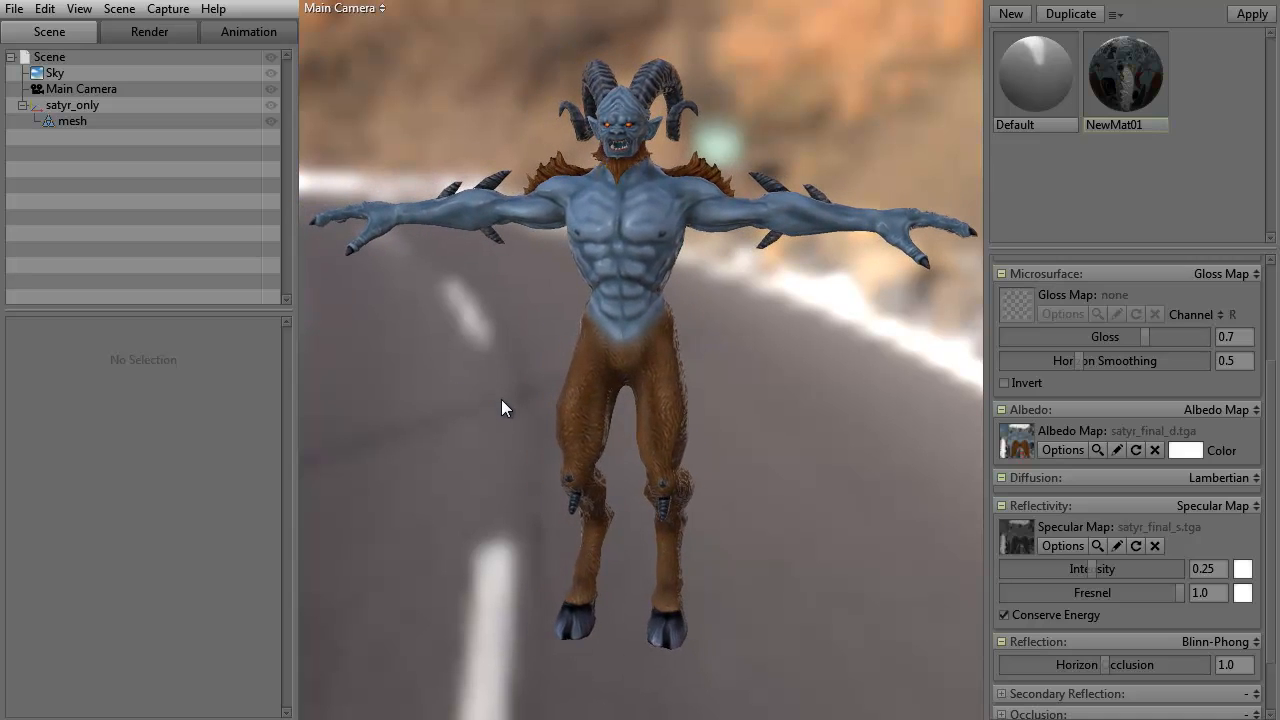
right_drag(504, 395, 546, 273)
drag(529, 308, 466, 345)
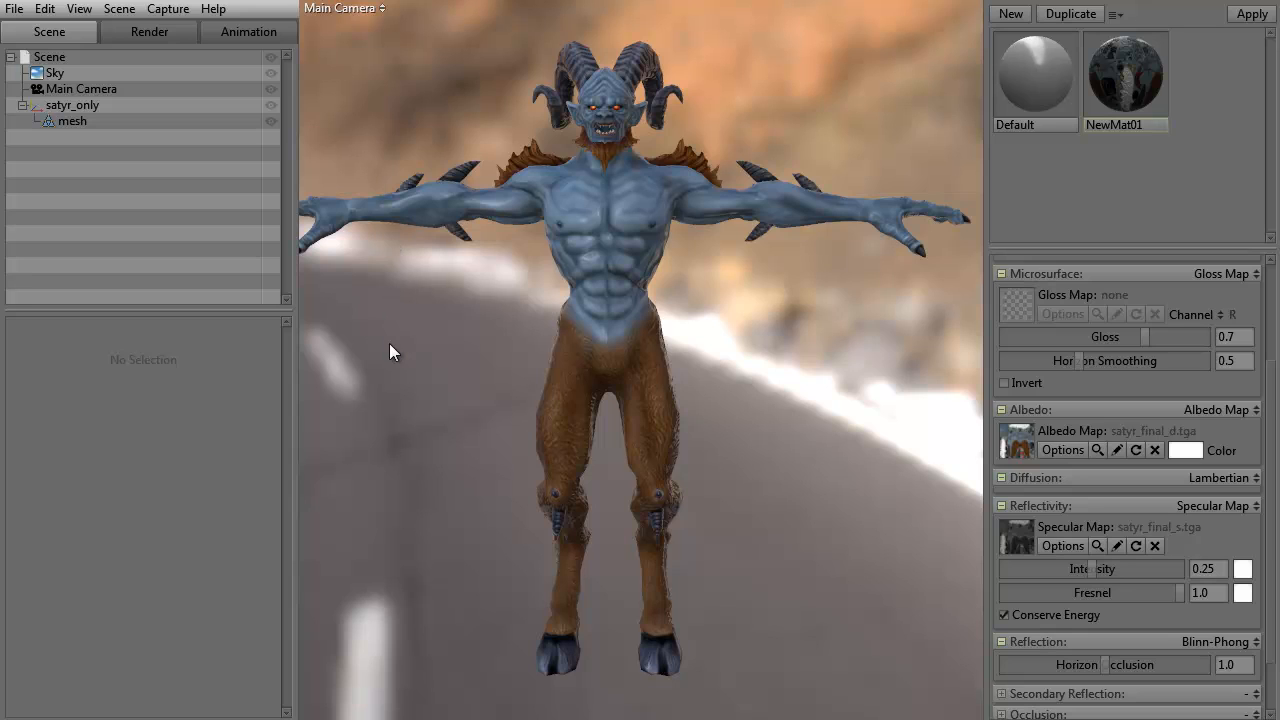
key(Tab)
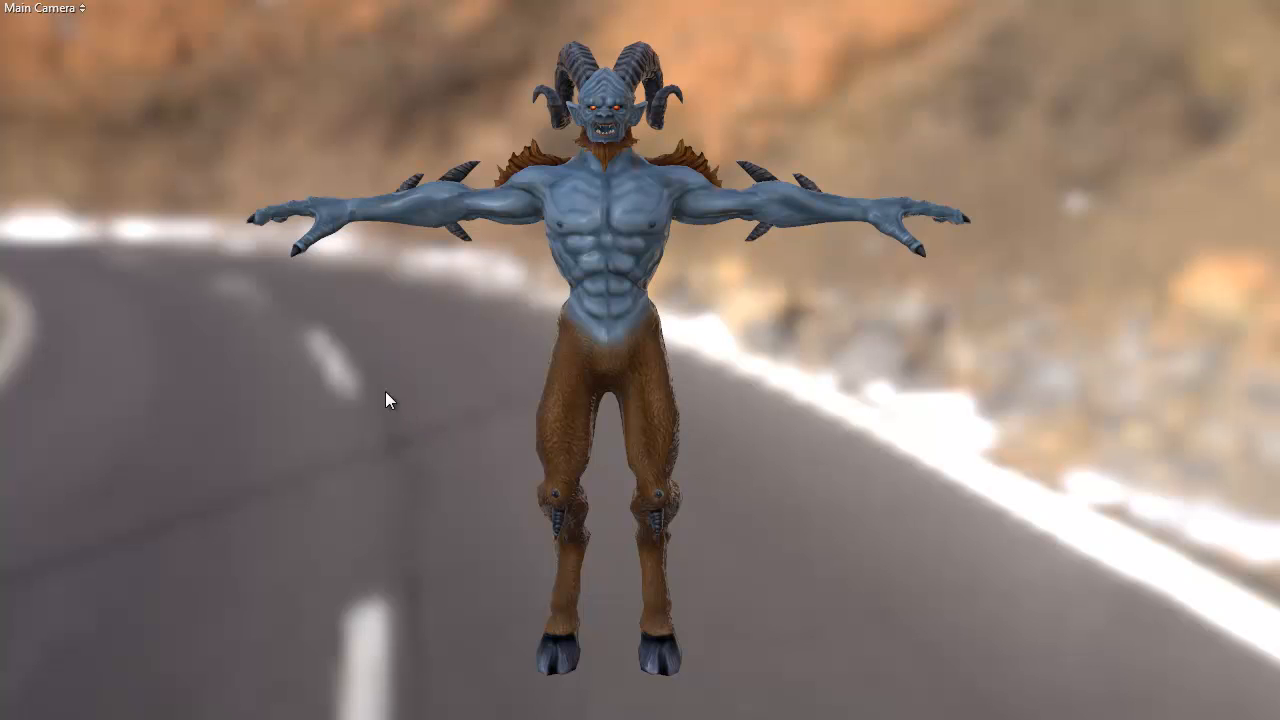
drag(386, 400, 574, 397)
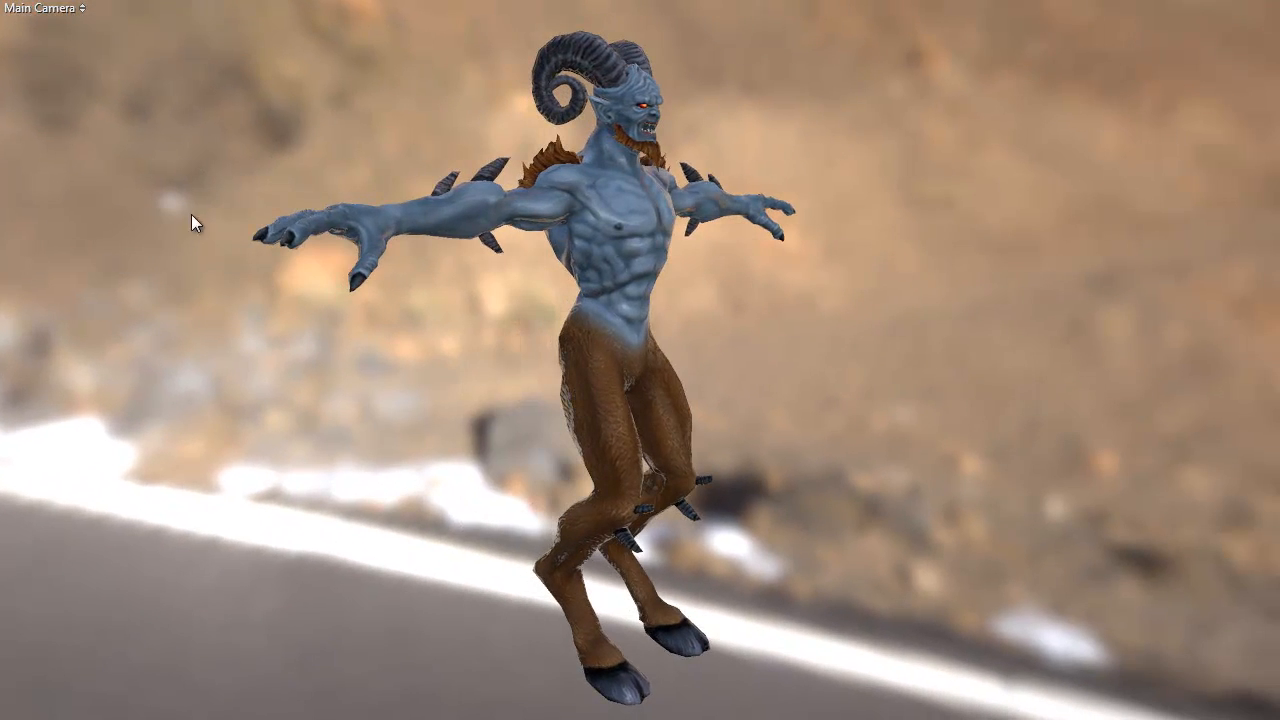
drag(354, 477, 205, 424)
drag(347, 428, 523, 72)
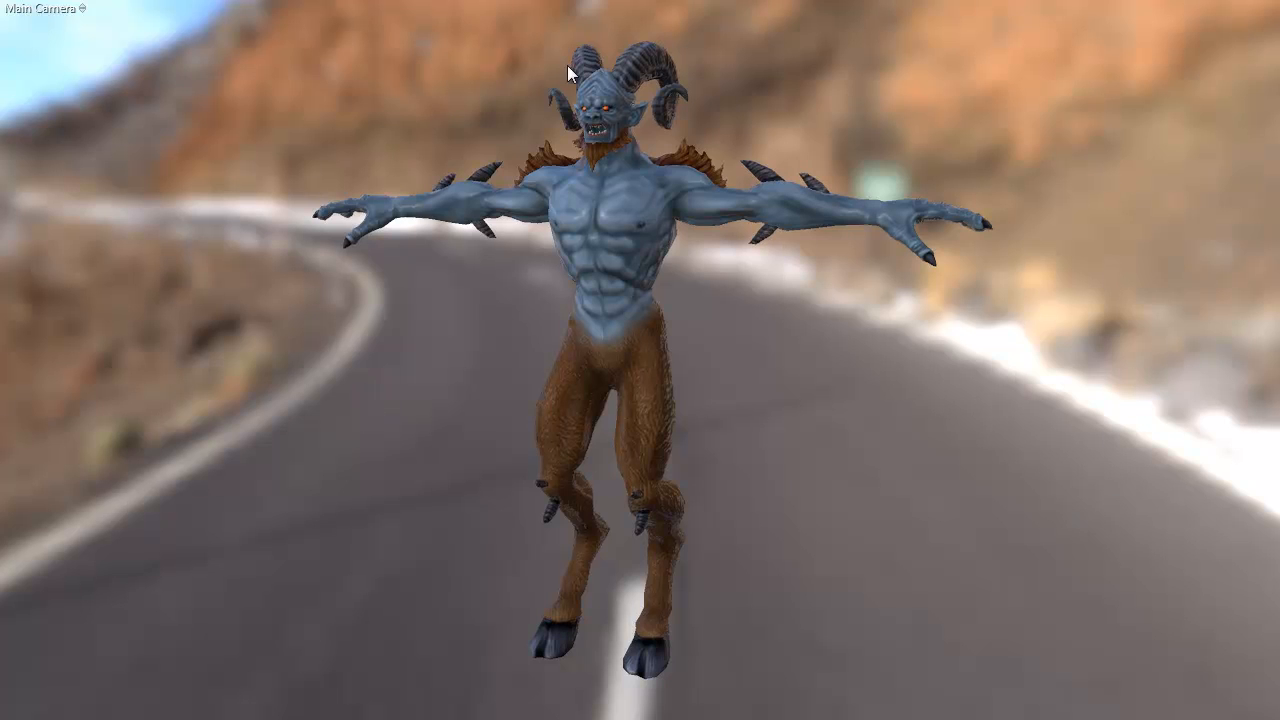
mouse_move(434, 478)
mouse_down()
mouse_move(374, 483)
mouse_move(588, 502)
mouse_move(458, 503)
mouse_move(454, 491)
mouse_up()
key(Tab)
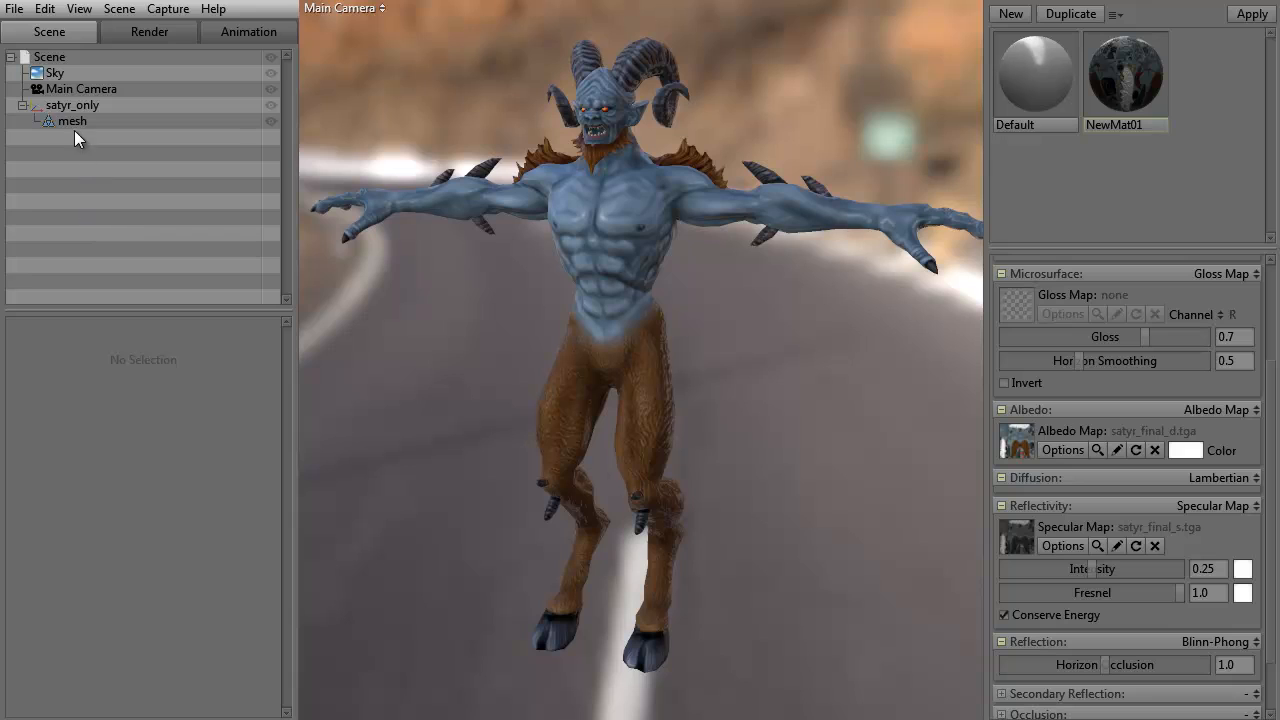
Enable depth of field in the main camera's focus settings after a look at the sky light settings
click(58, 73)
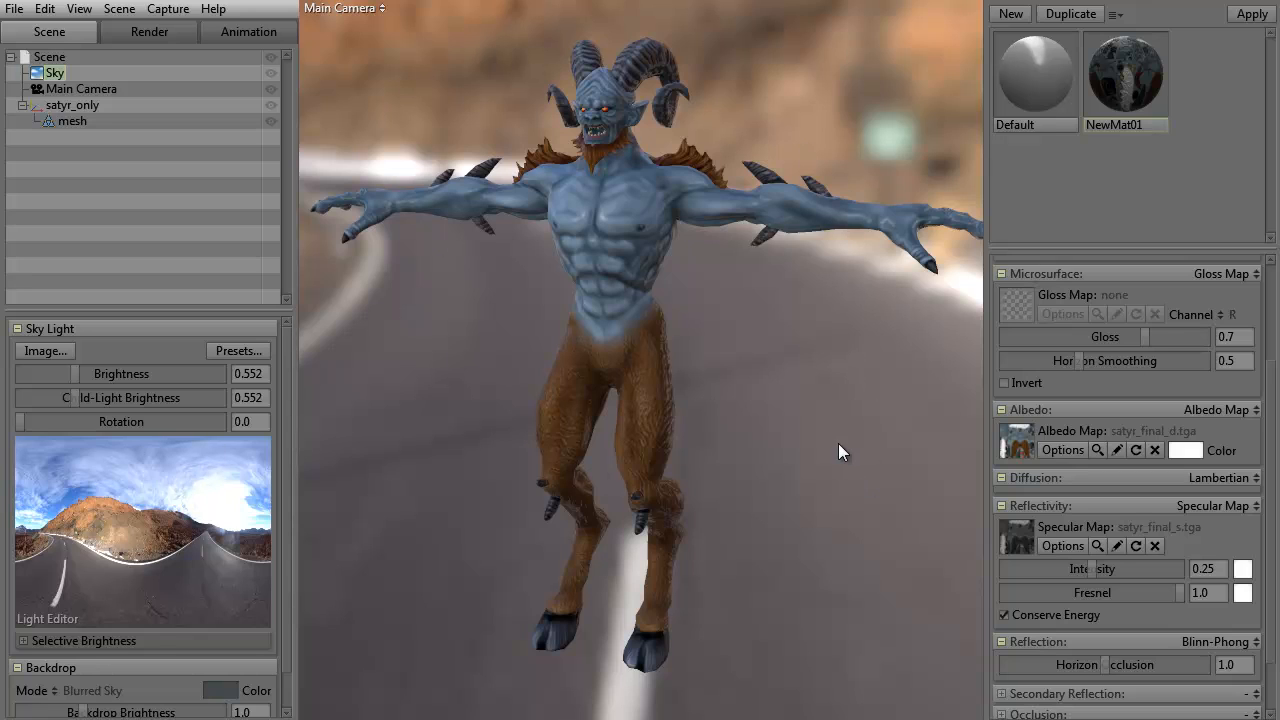
click(98, 90)
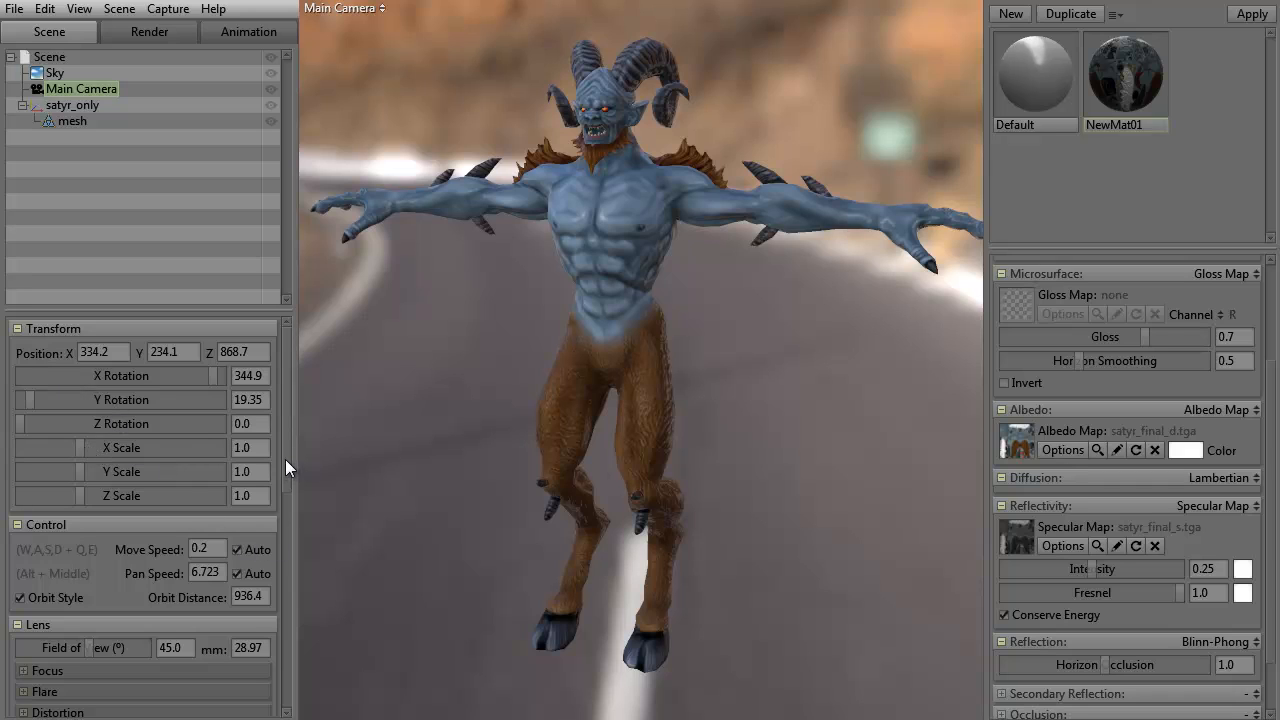
drag(285, 459, 266, 532)
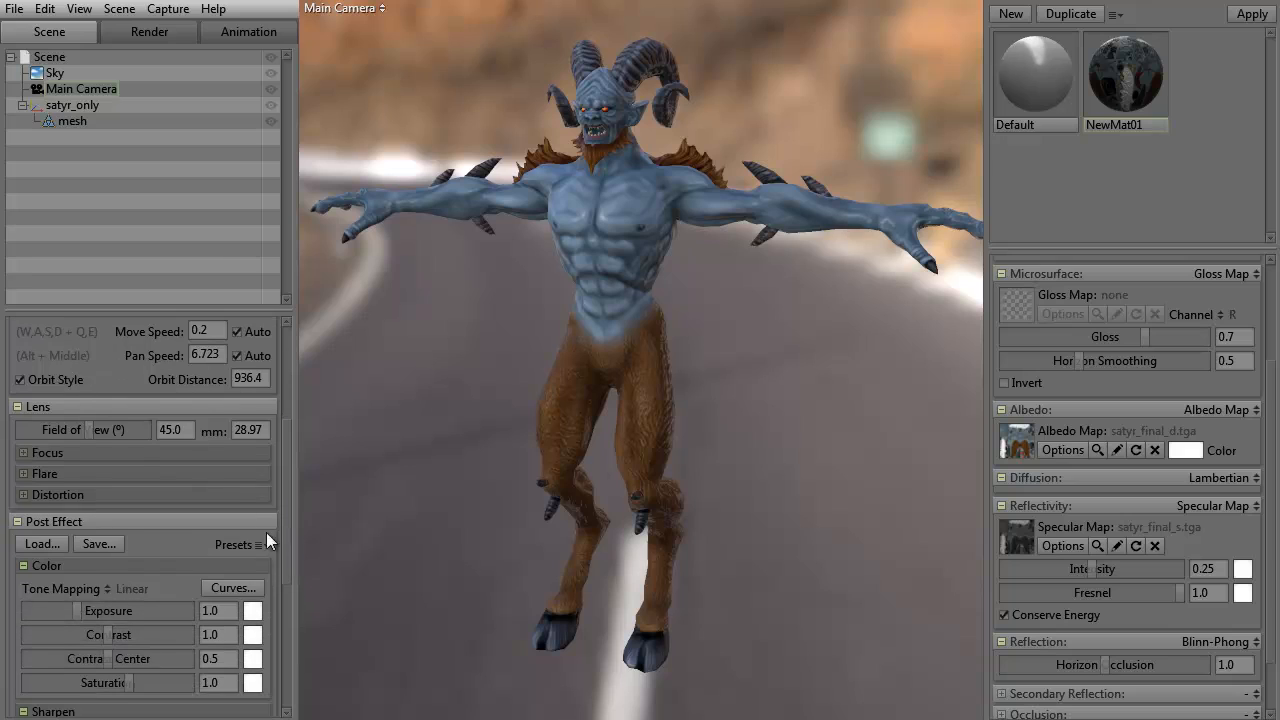
click(24, 453)
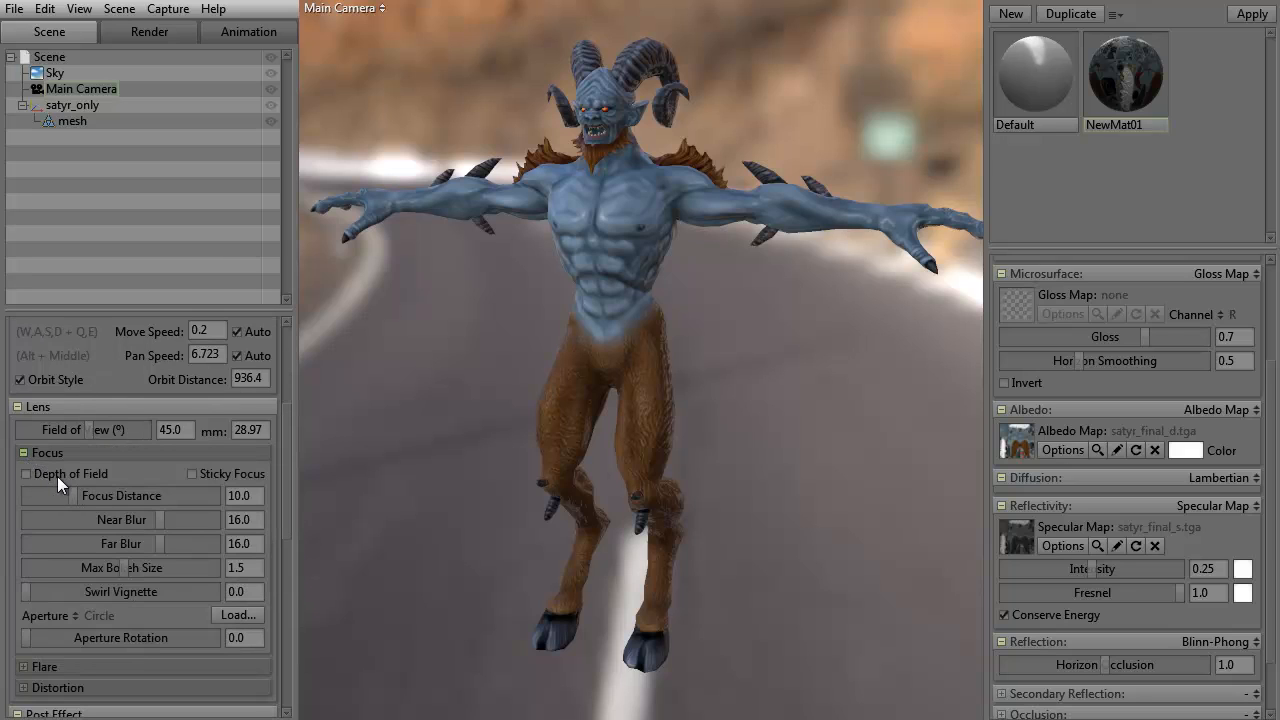
click(27, 478)
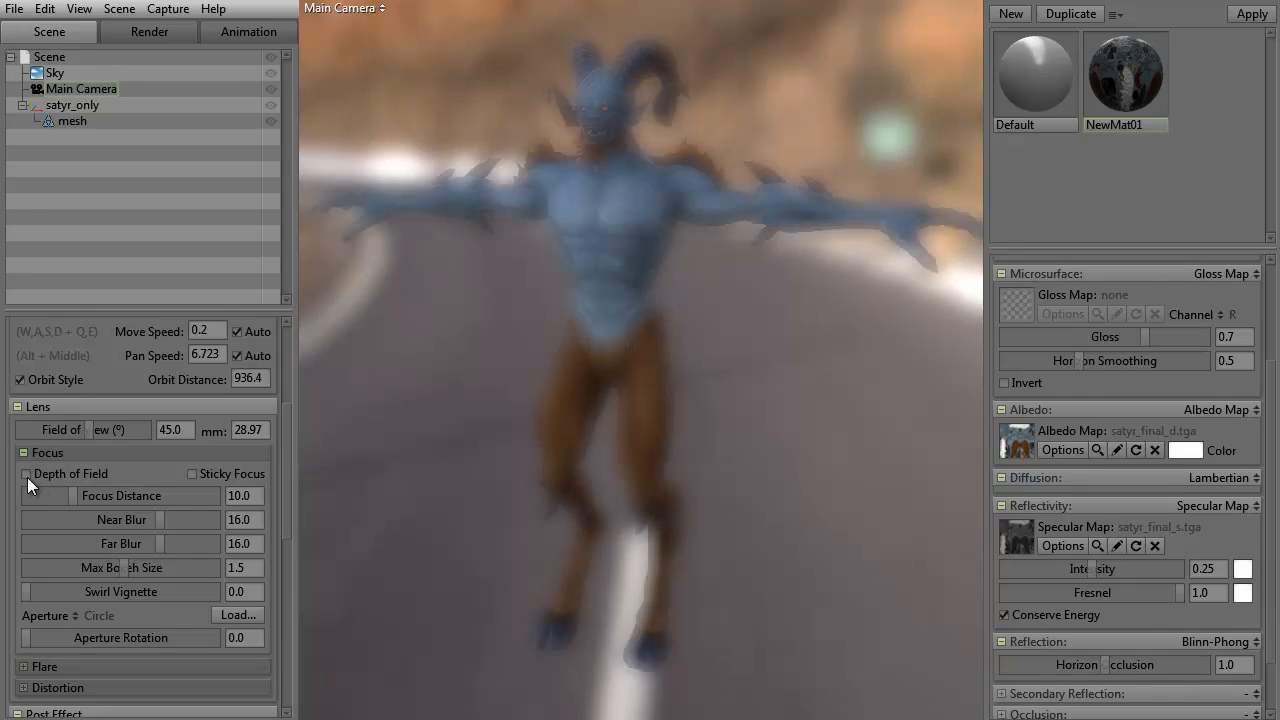
click(27, 477)
click(26, 474)
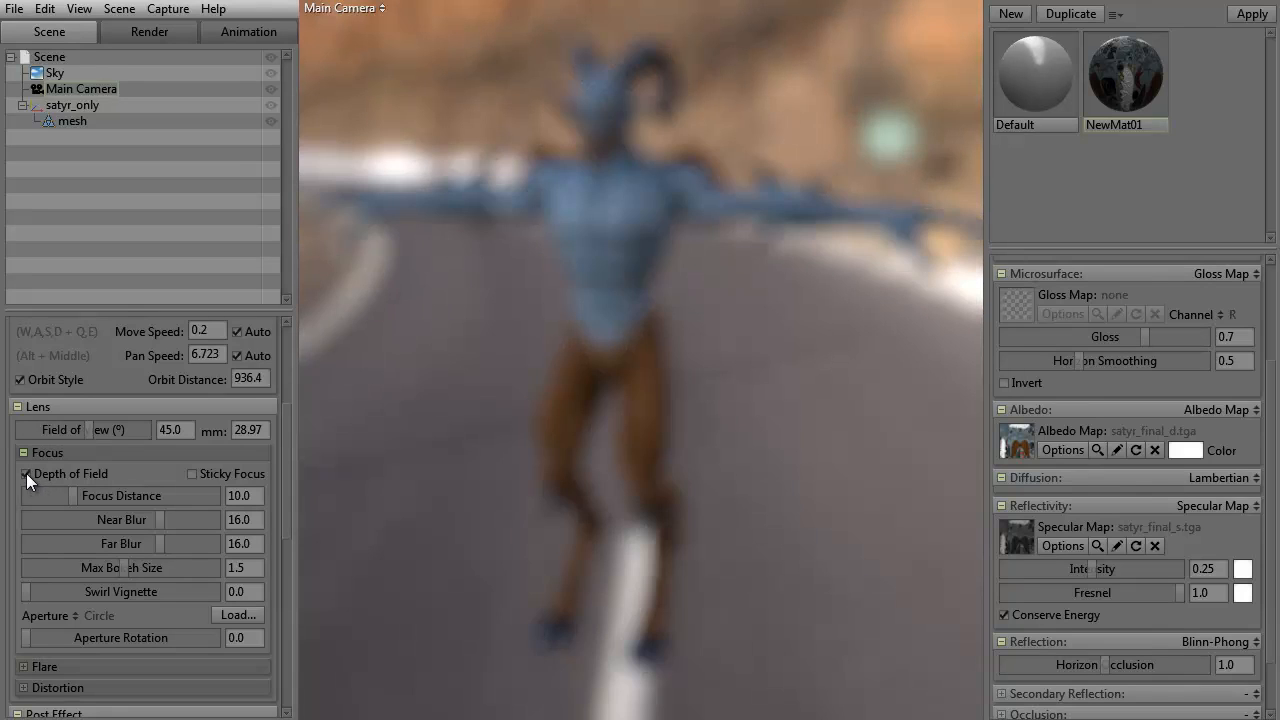
Set the focus distance to 885.4 and near blur to 16.63, compare the effect, and turn depth of field off
drag(75, 495, 143, 495)
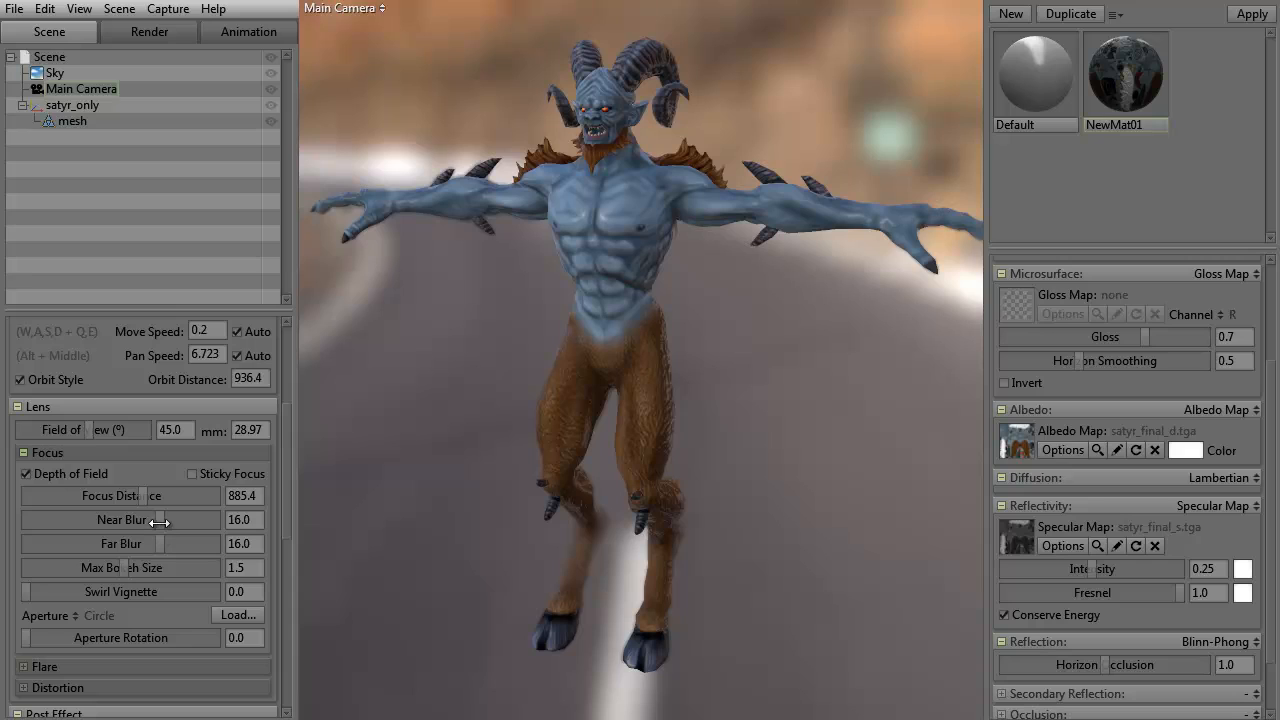
mouse_move(158, 523)
mouse_down()
mouse_move(190, 521)
mouse_move(119, 520)
mouse_move(187, 523)
mouse_move(163, 528)
mouse_up()
click(25, 474)
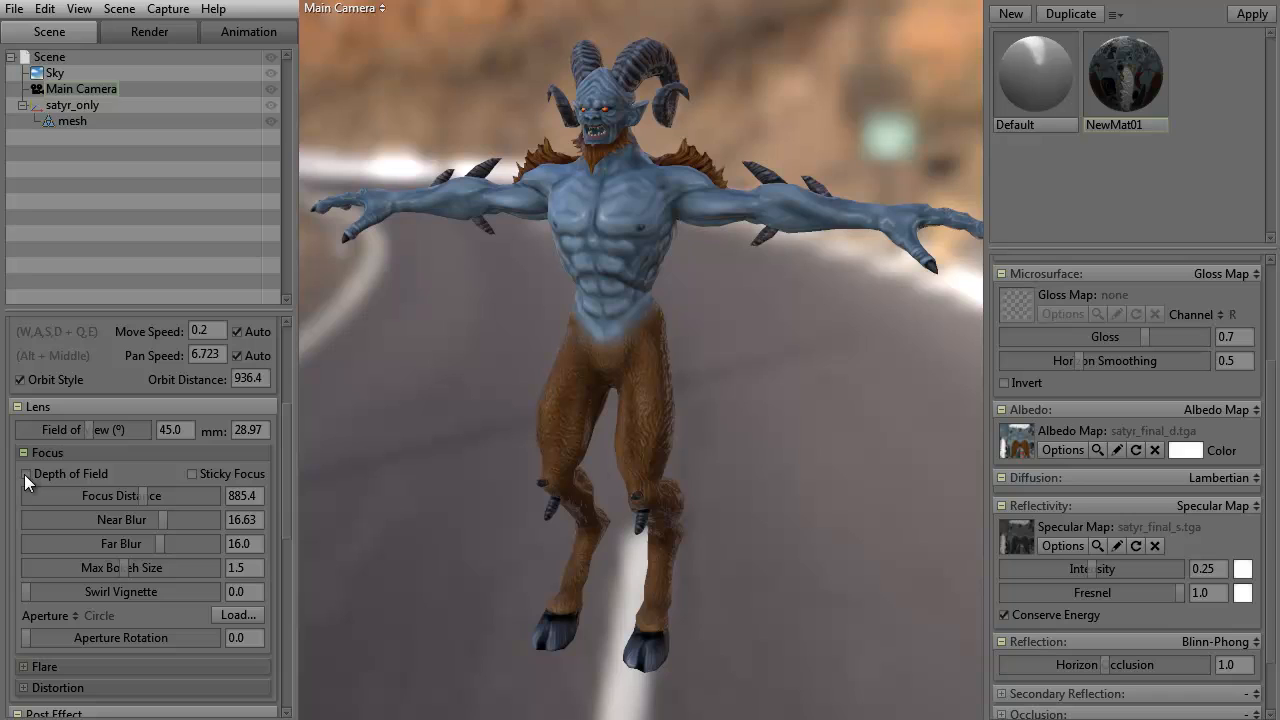
click(25, 474)
click(24, 474)
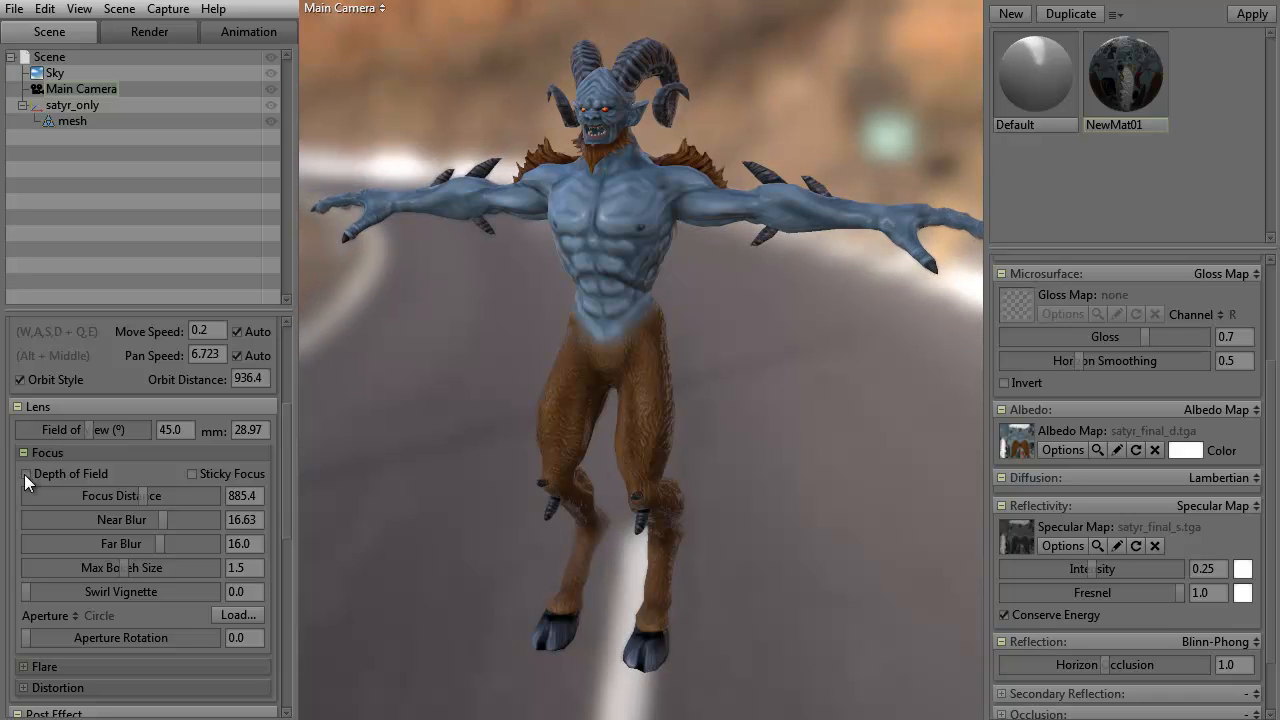
click(36, 454)
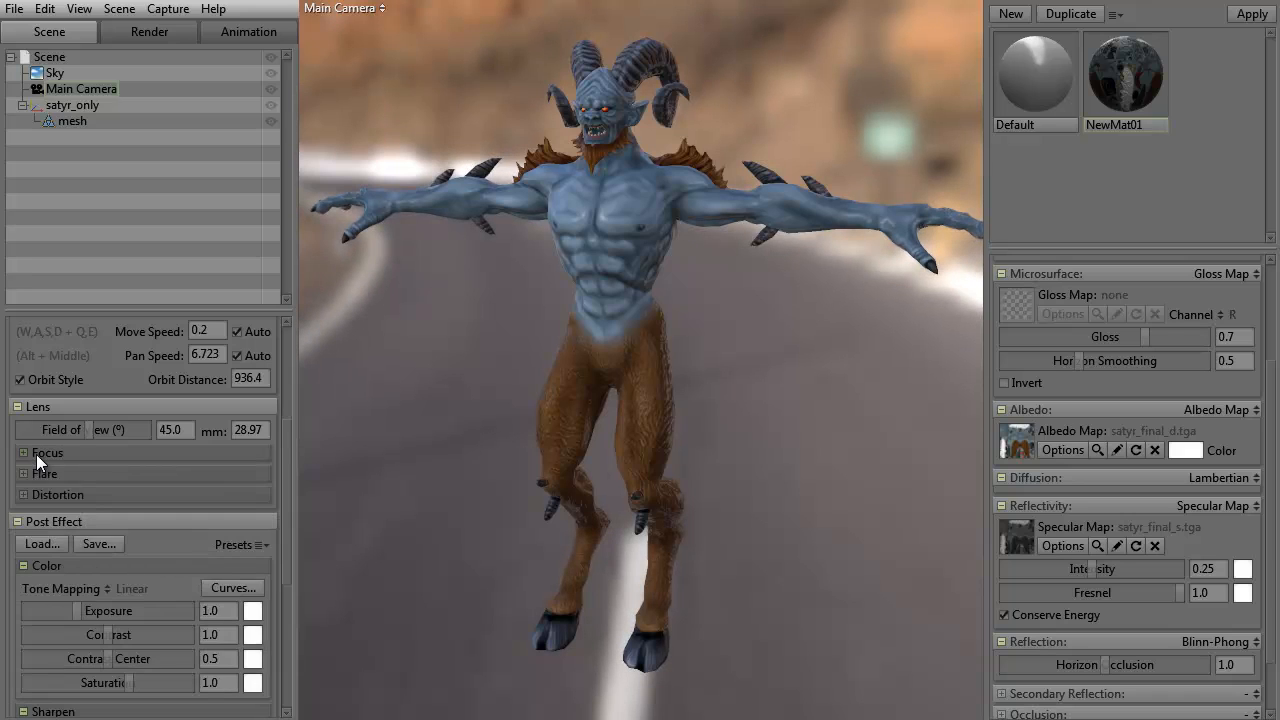
Try a lens flare strength of 6.473 on the main camera and toggle depth of field to compare
click(44, 476)
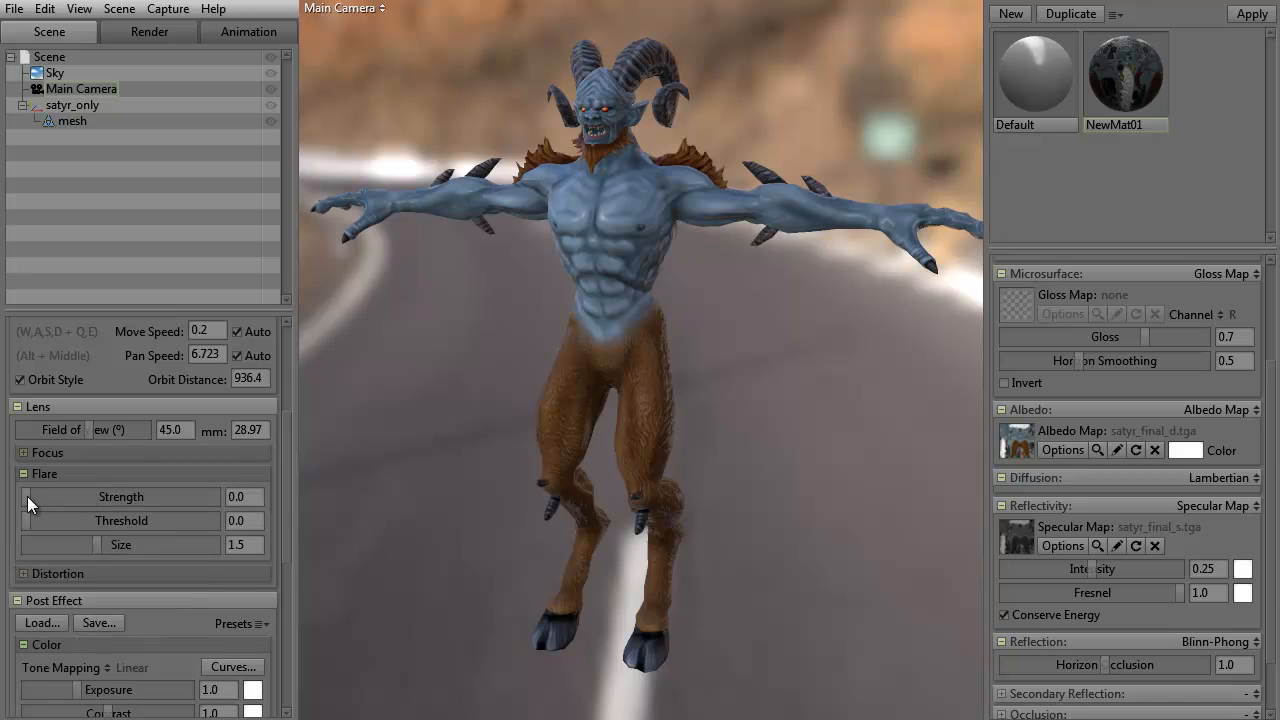
drag(27, 496, 141, 490)
click(21, 452)
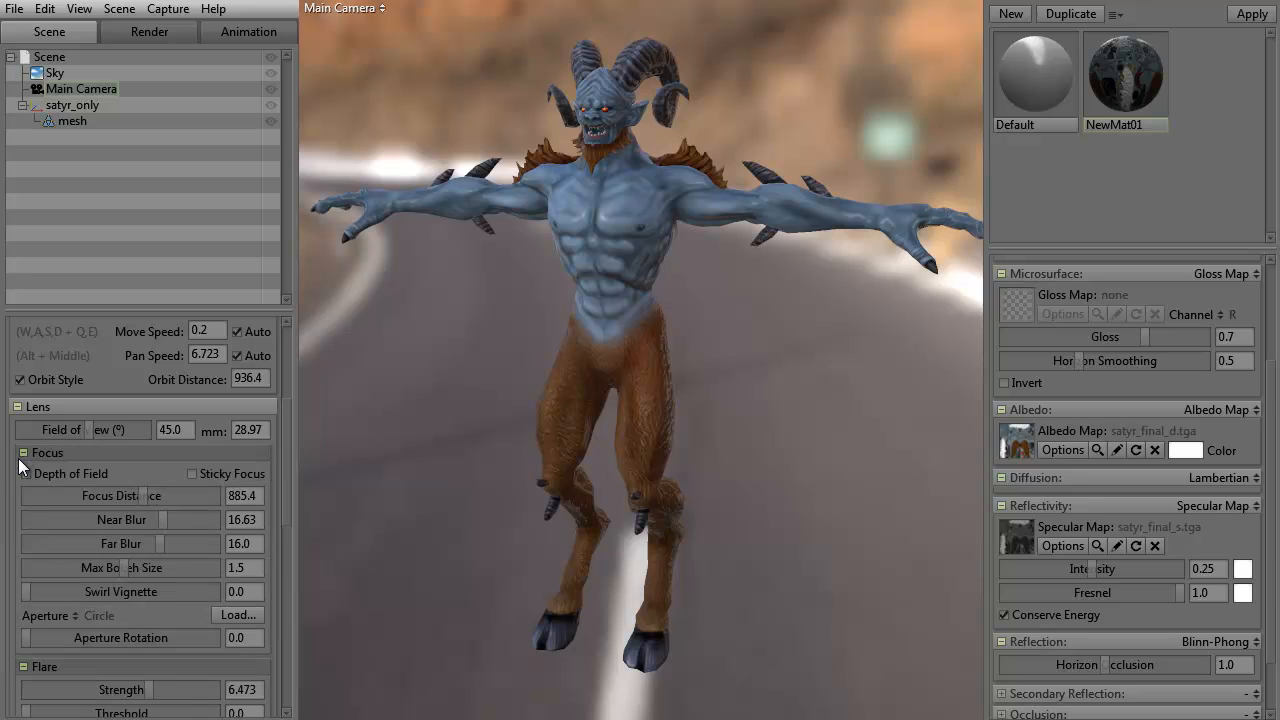
click(26, 474)
click(26, 474)
click(43, 452)
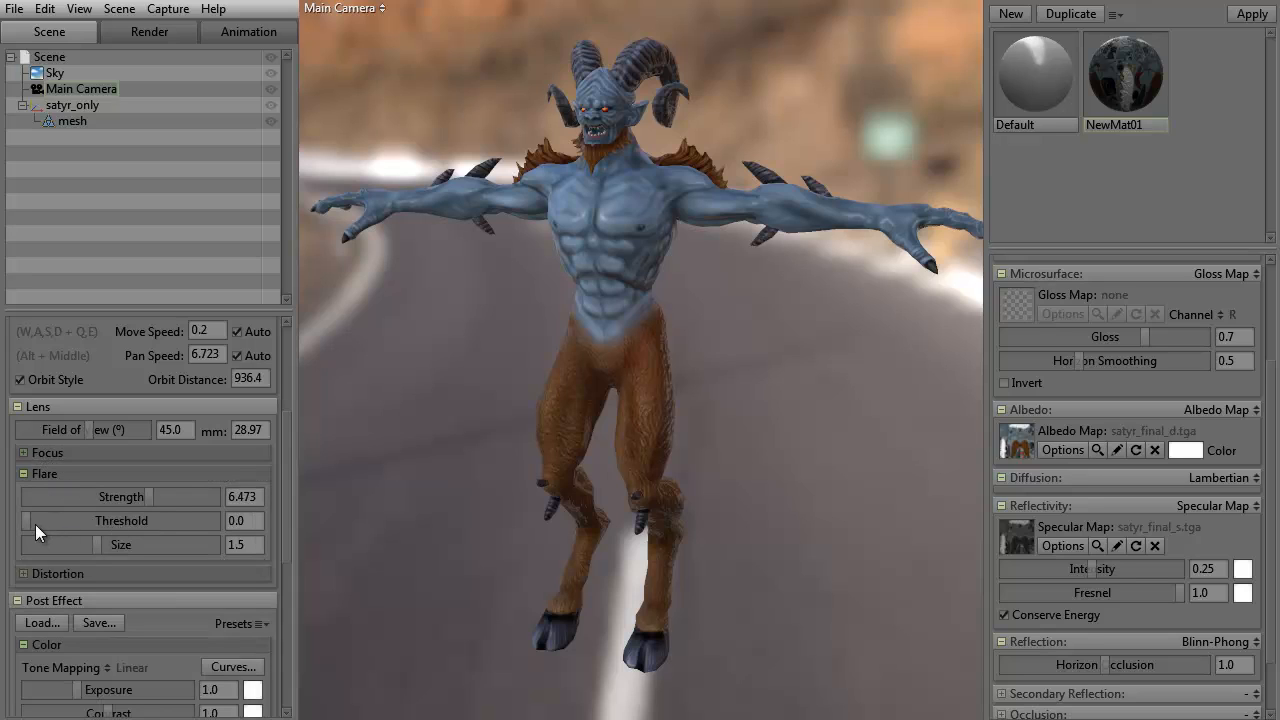
Experiment with the lens flare values and set its strength, threshold and size to 0
drag(35, 524, 199, 497)
drag(196, 496, 42, 504)
drag(118, 522, 8, 528)
drag(82, 548, 14, 545)
Try a slight barrel/pincushion distortion on the camera lens and reset it to 0
click(24, 574)
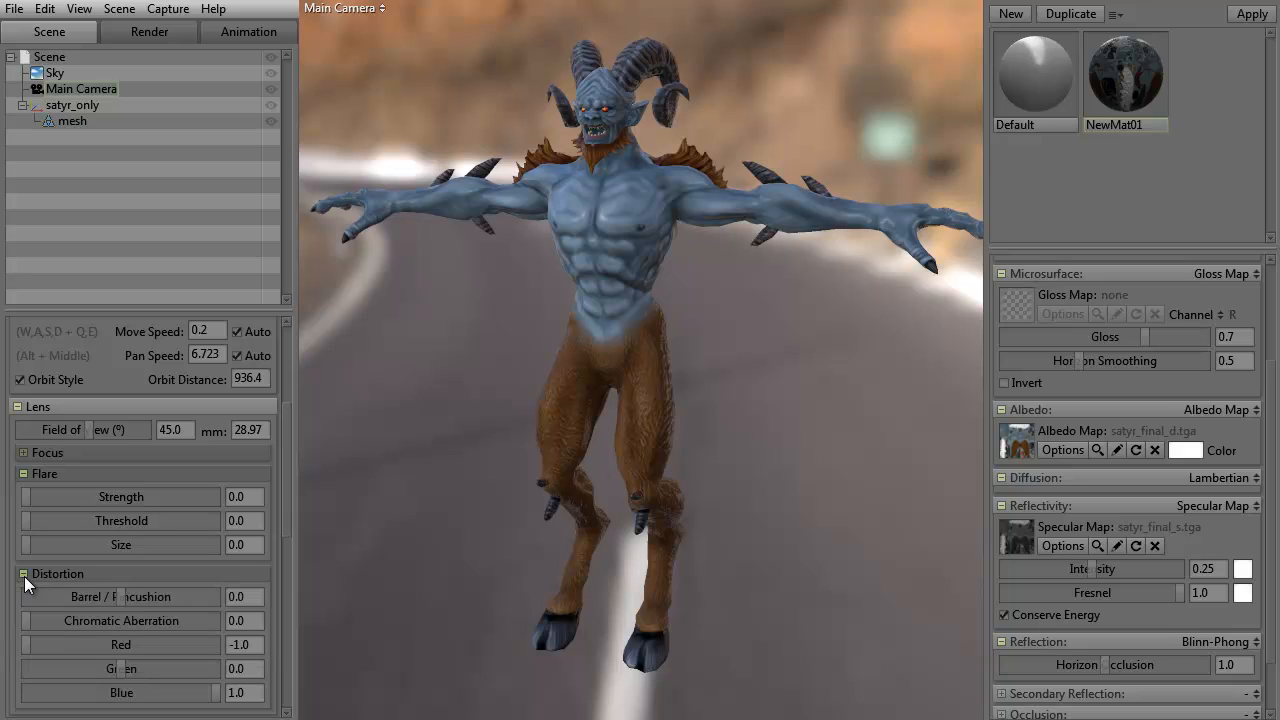
mouse_move(121, 603)
mouse_down()
mouse_move(210, 601)
mouse_move(30, 611)
mouse_move(170, 609)
mouse_move(100, 611)
mouse_move(163, 609)
mouse_move(143, 609)
mouse_up()
key(BackSpace)
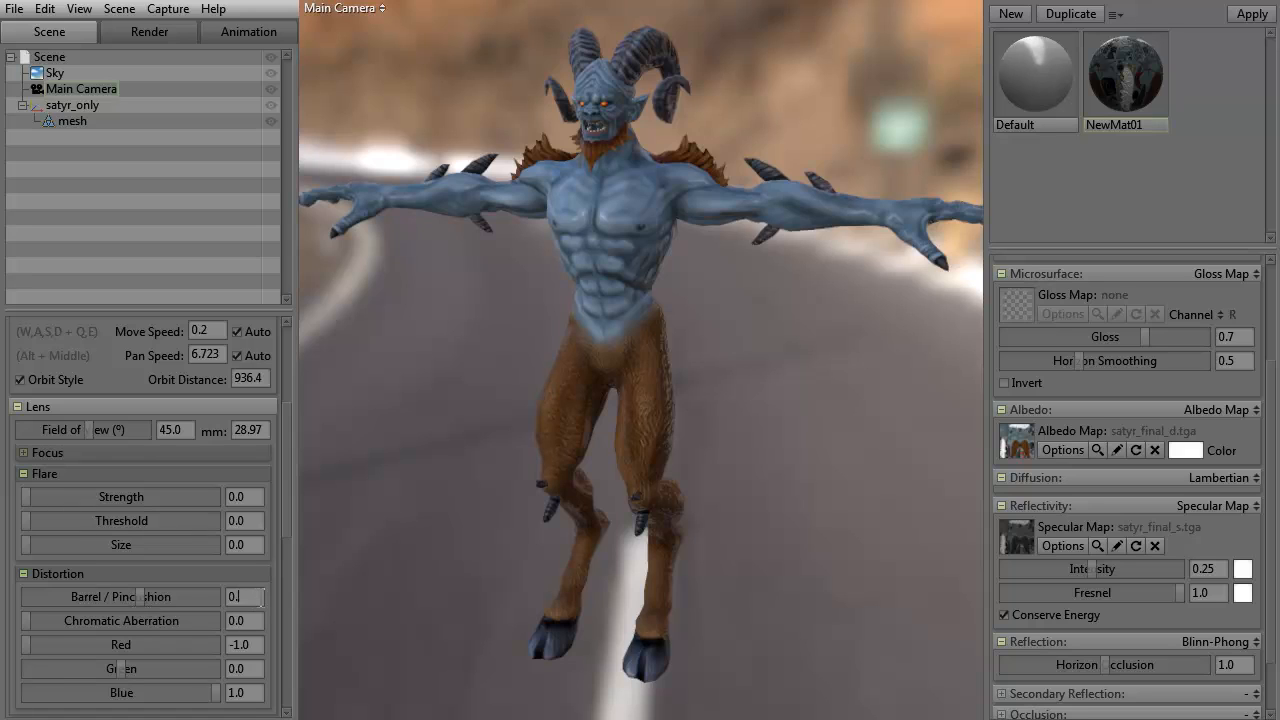
text(0)
key(Return)
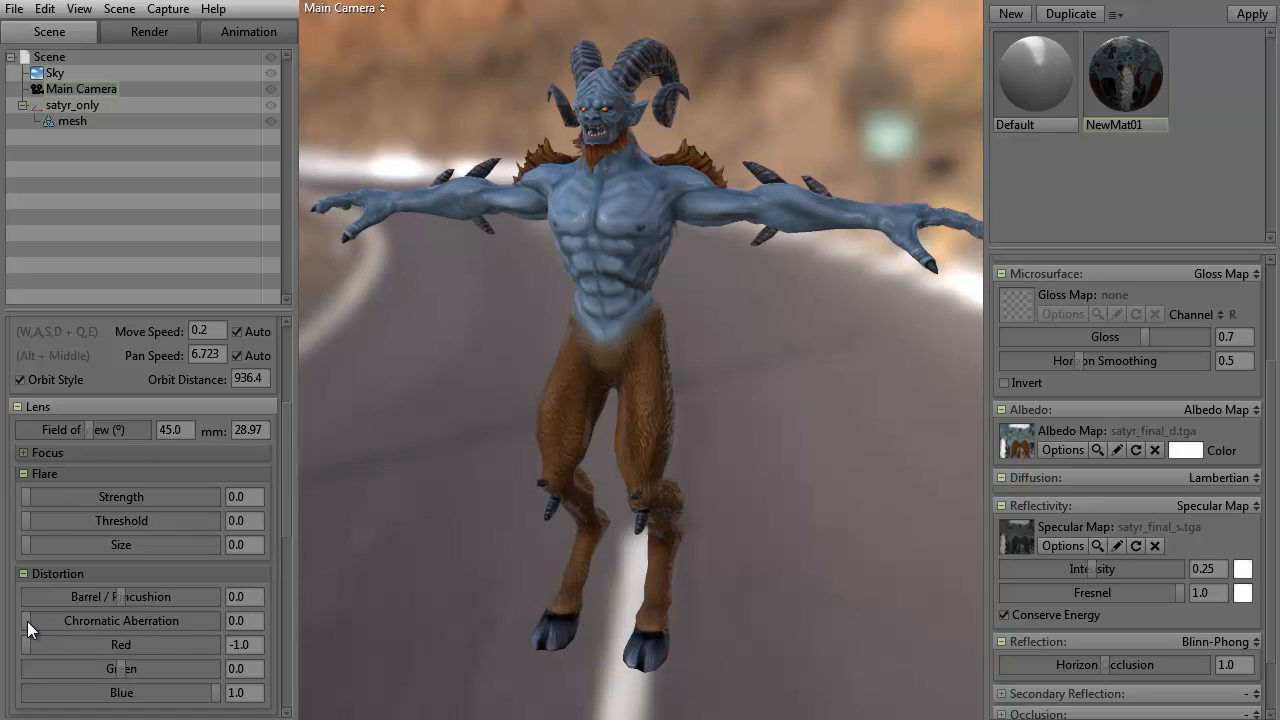
Try a chromatic aberration of 0.907, reset it to 0, and collapse the distortion settings
drag(27, 621, 207, 621)
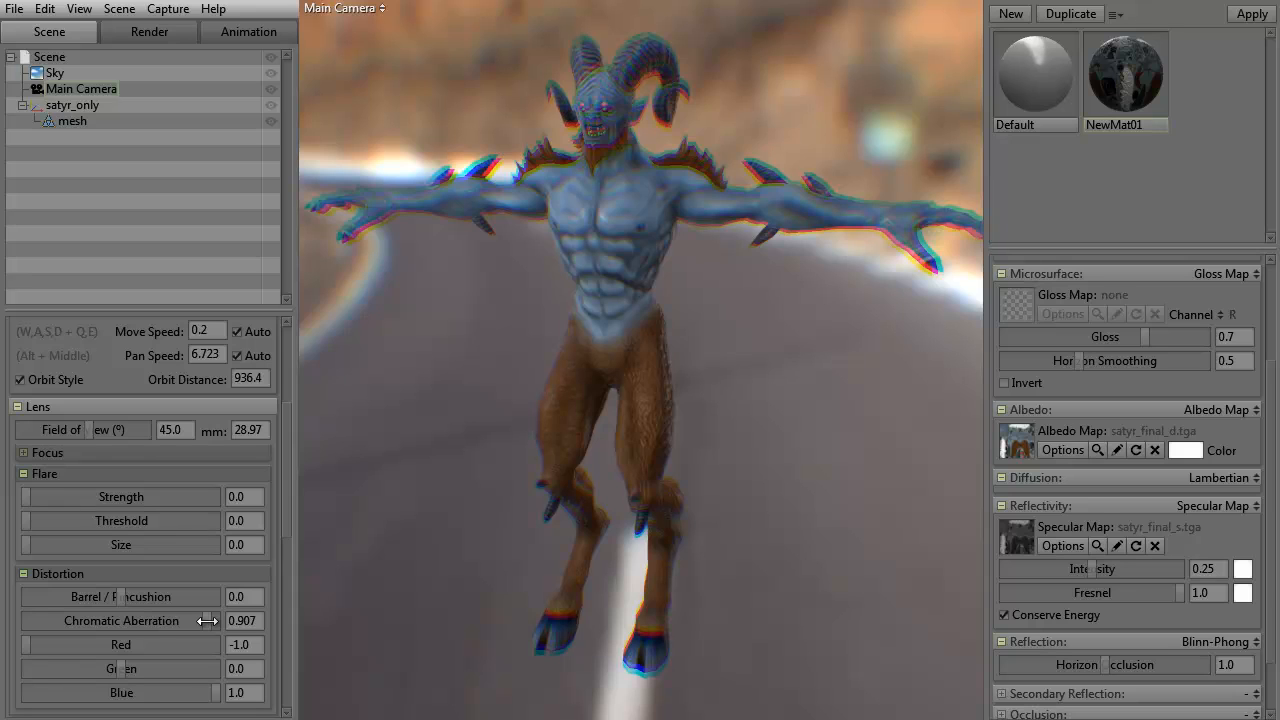
drag(207, 621, 9, 624)
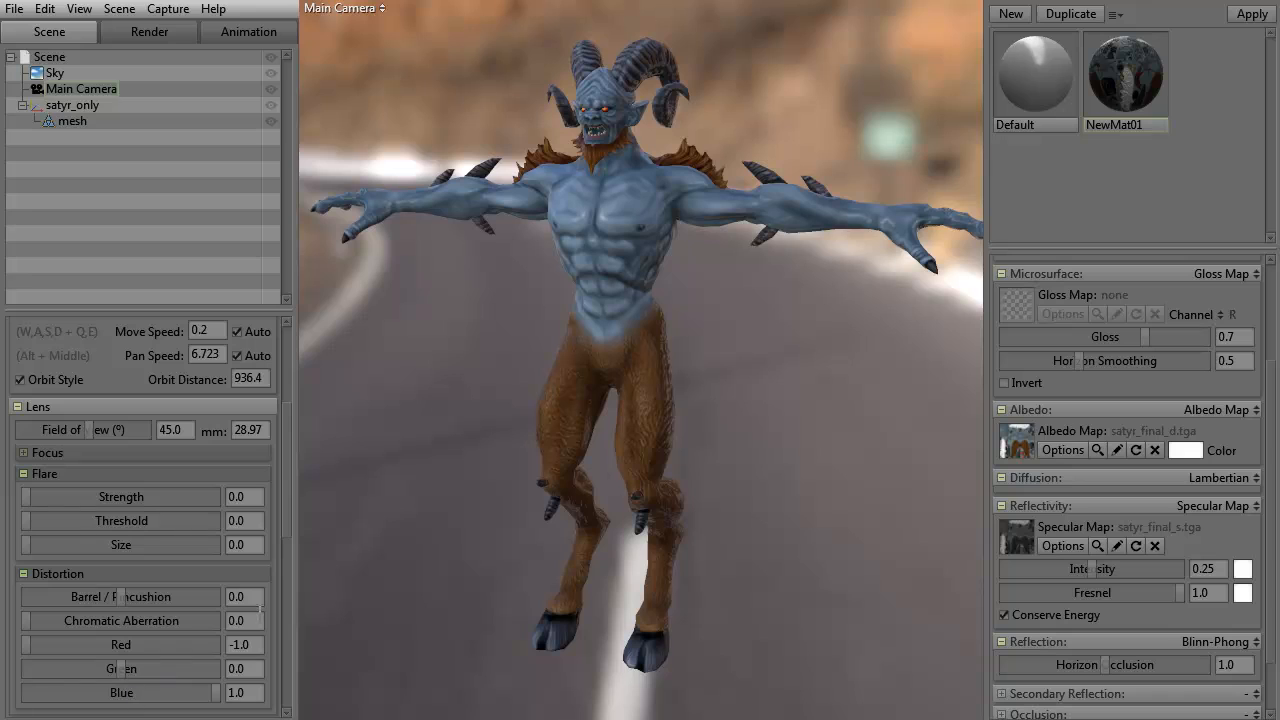
drag(284, 527, 286, 583)
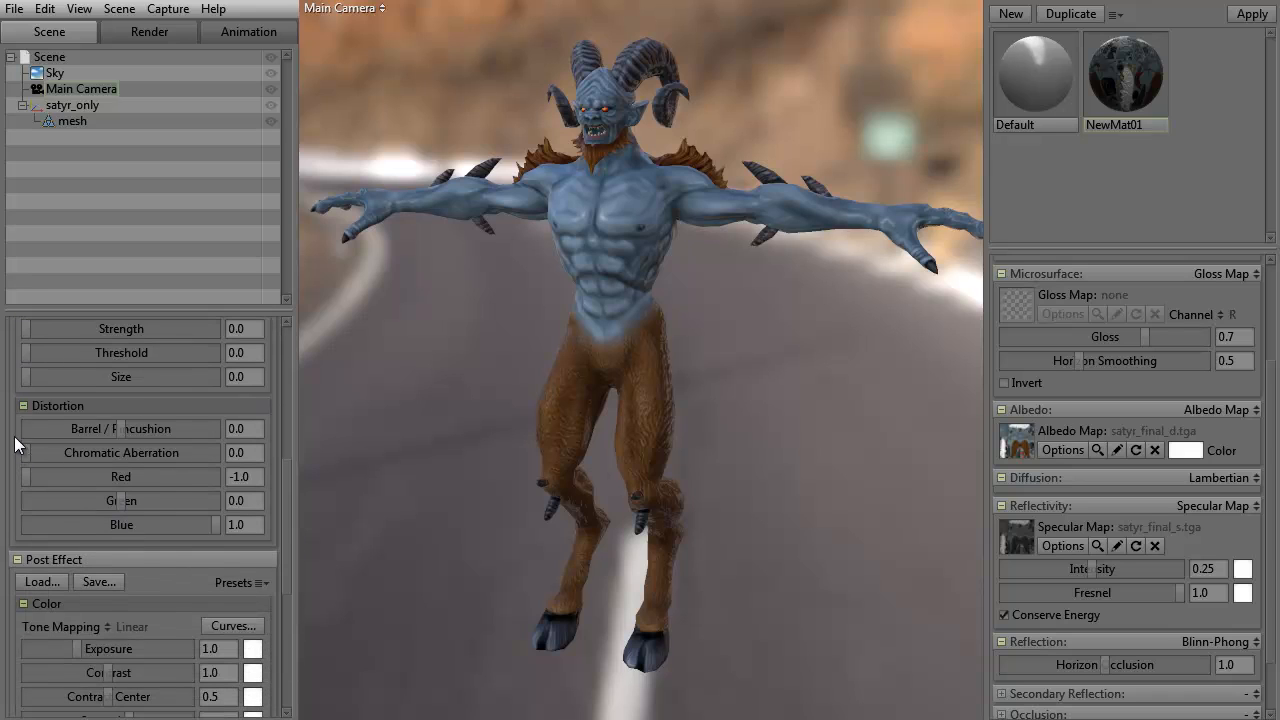
click(24, 406)
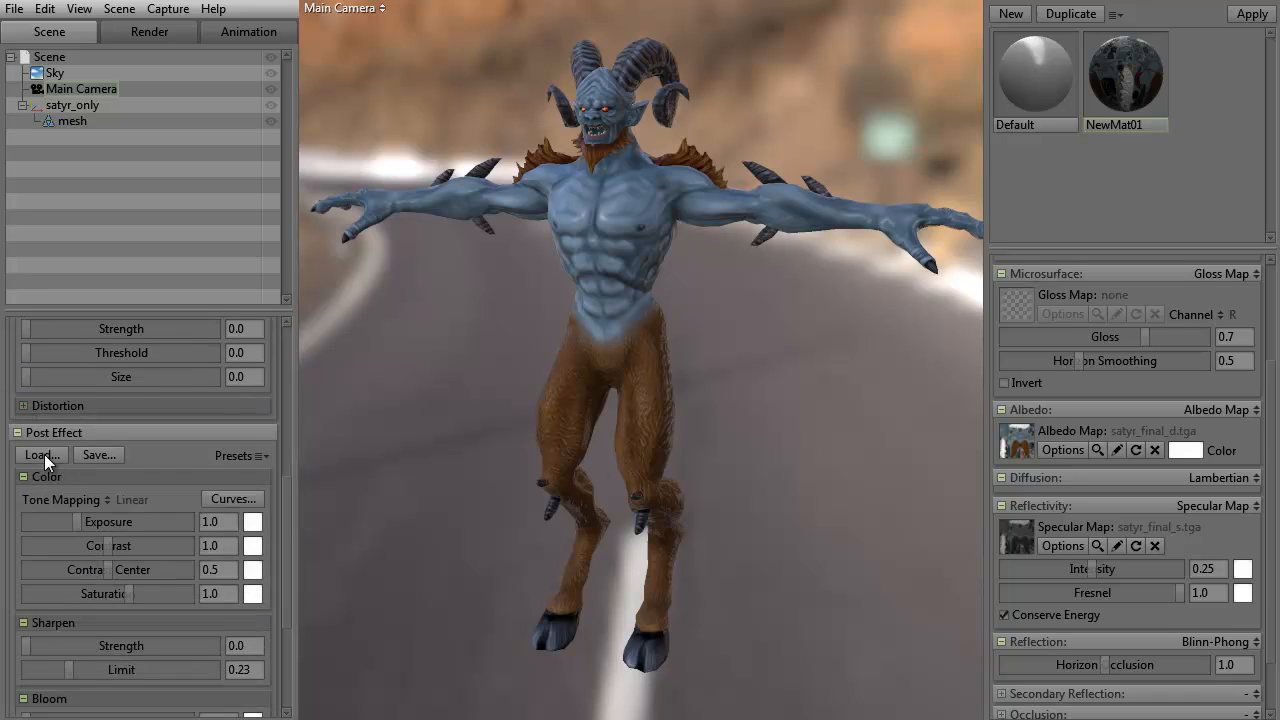
Review the tone mapping options of the post effects and keep Linear
click(107, 499)
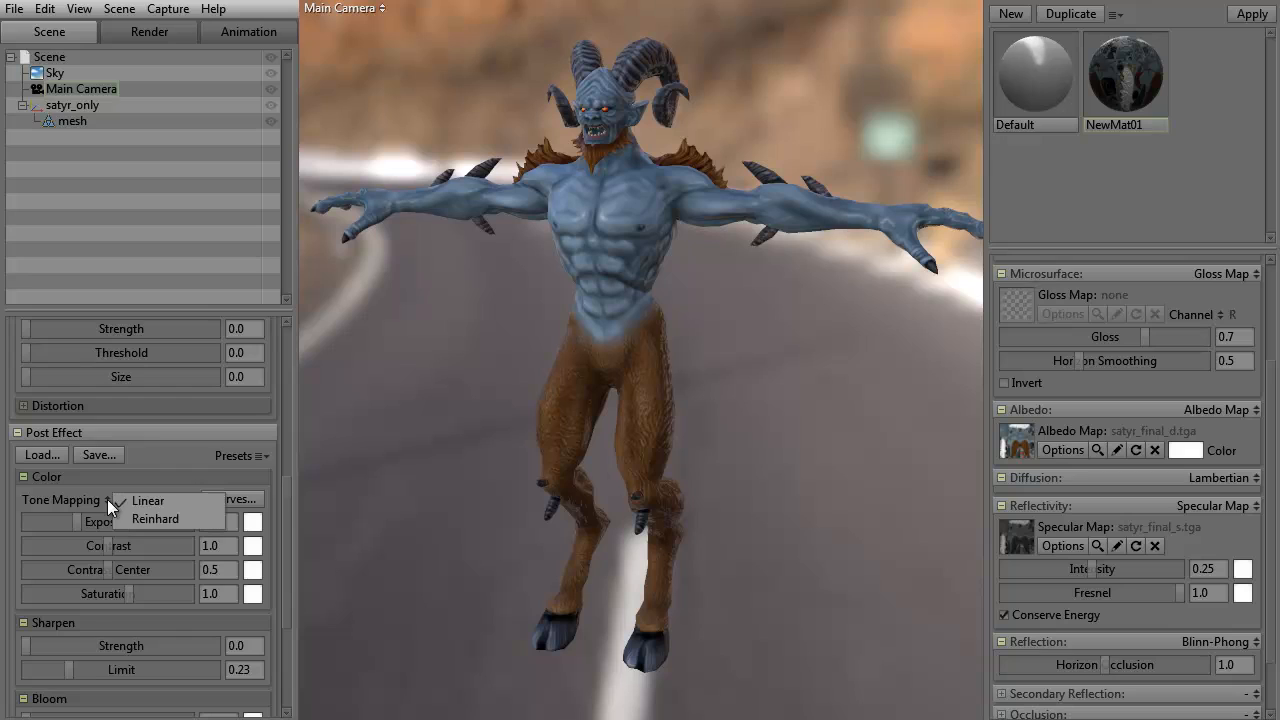
click(135, 494)
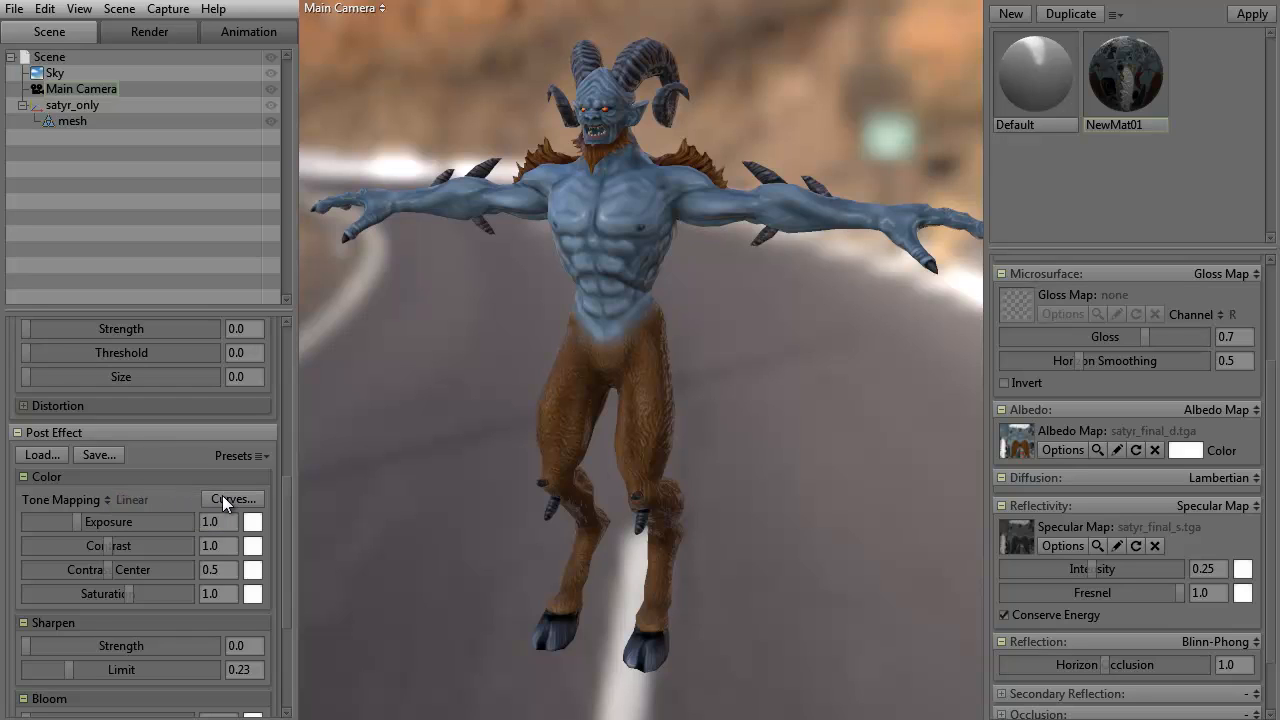
Try a bloom brightness of 1.296, reset it to 0, and leave the vignette strength at 0
drag(283, 506, 263, 559)
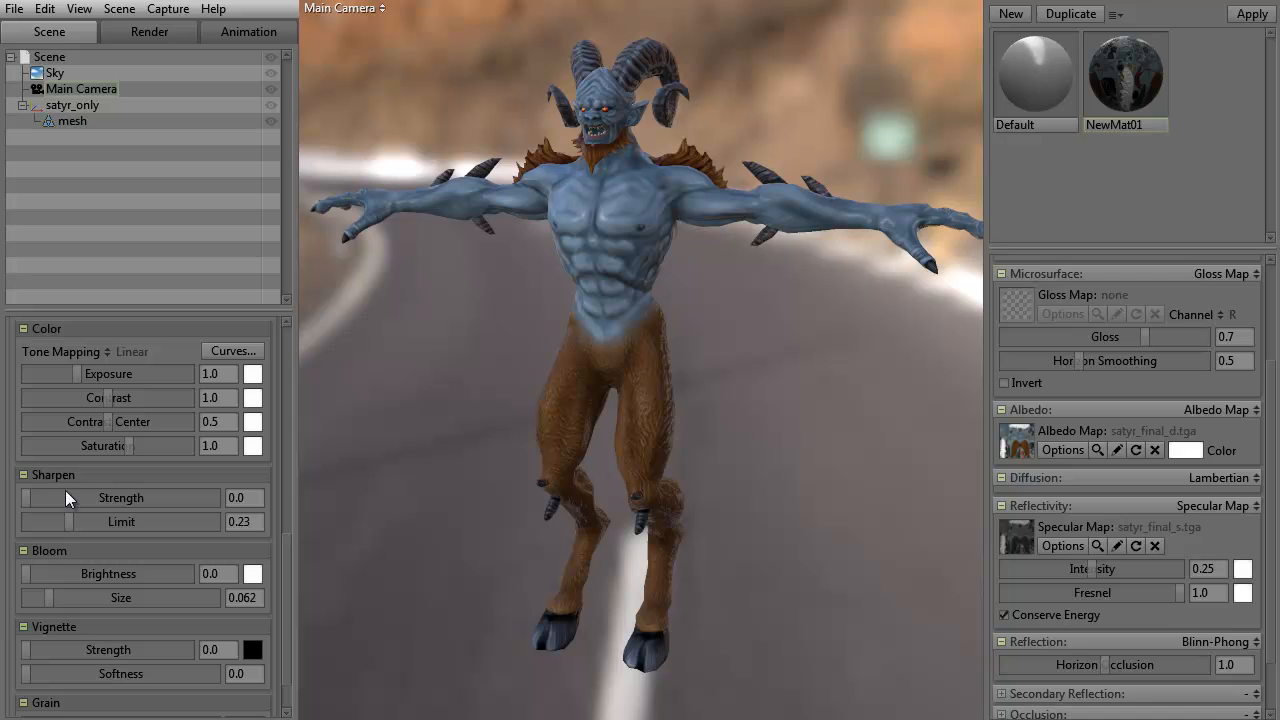
drag(22, 574, 135, 572)
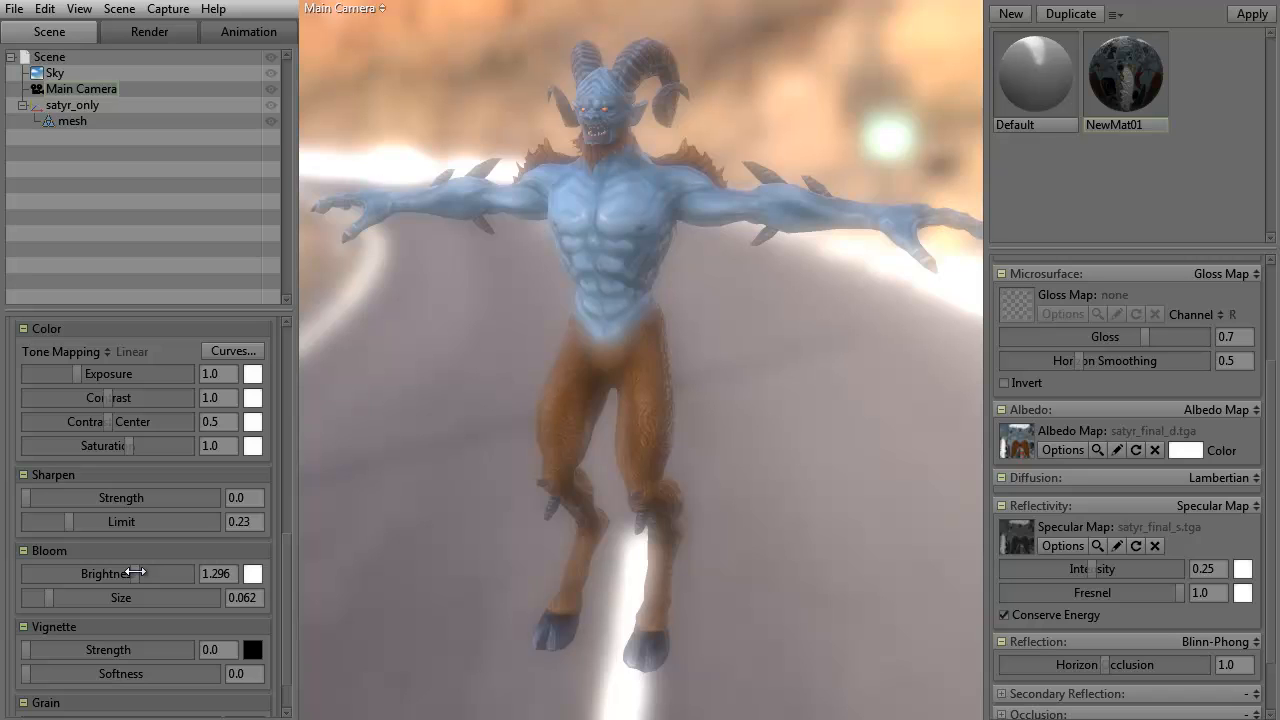
drag(135, 571, 13, 568)
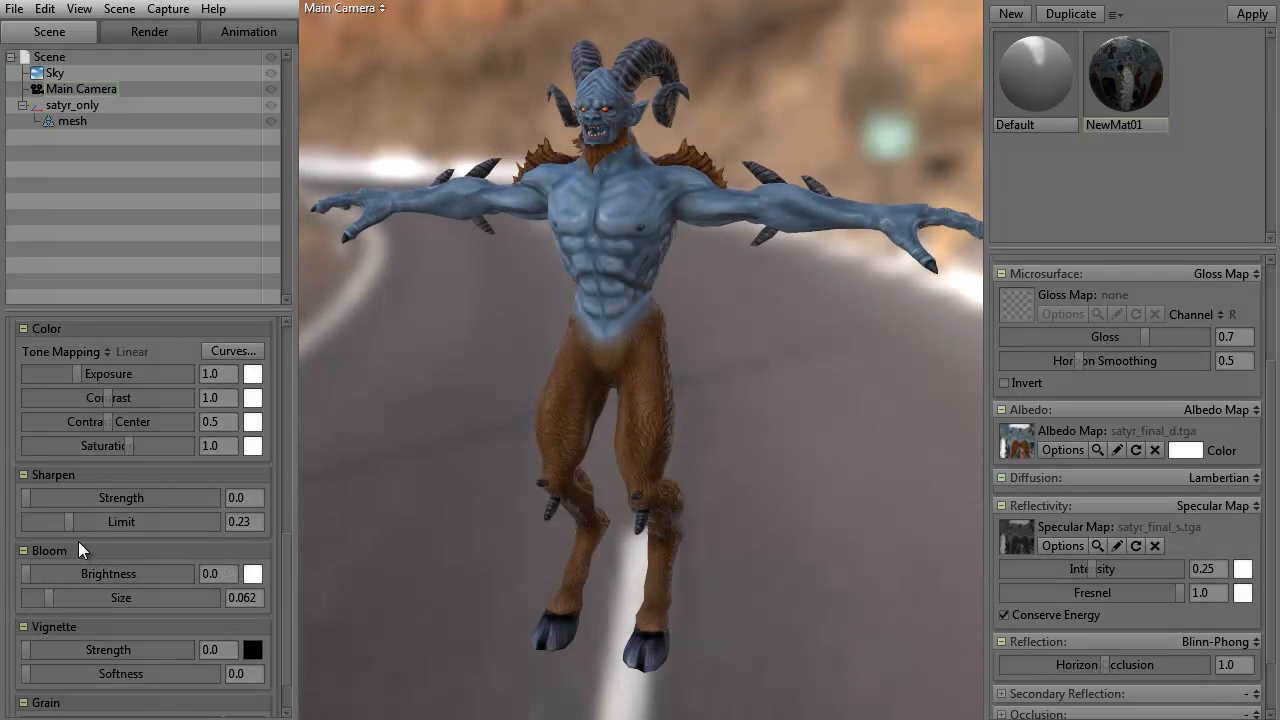
mouse_move(25, 653)
mouse_down()
mouse_move(208, 638)
mouse_move(86, 634)
mouse_move(15, 650)
mouse_up()
Expand the grain effect, lower its strength to the minimum, and collapse its settings
click(64, 703)
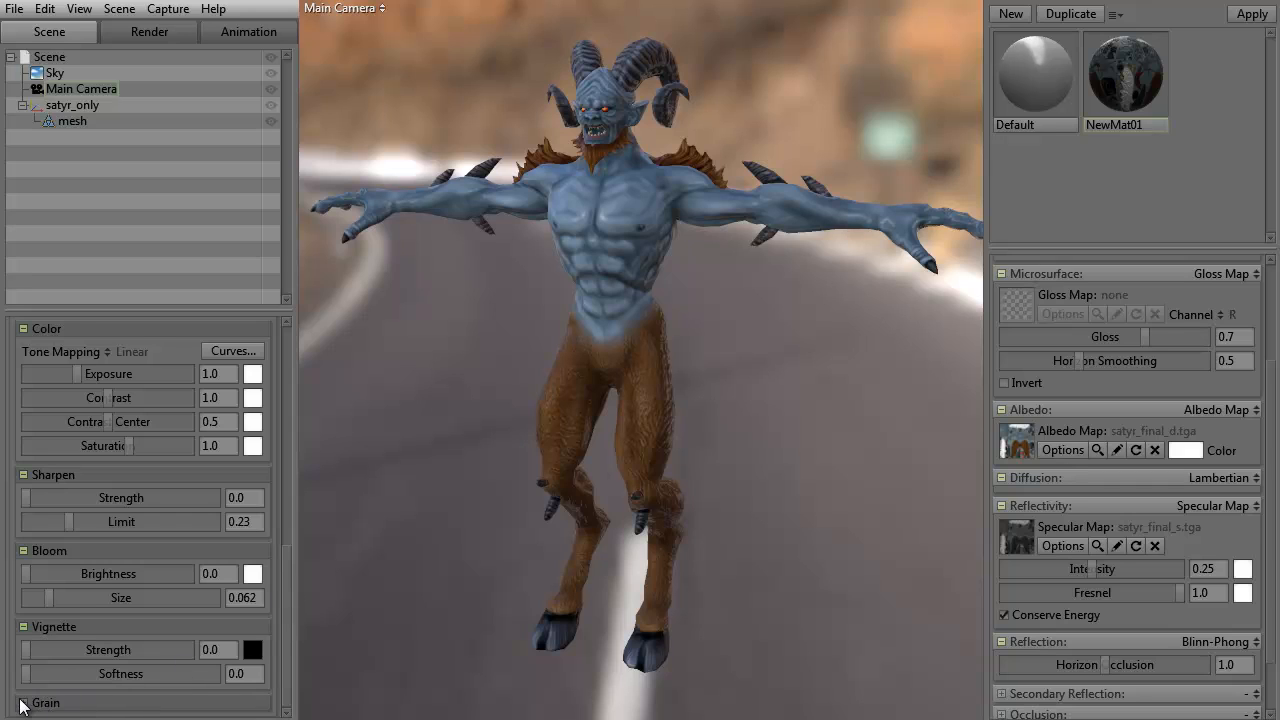
drag(283, 671, 288, 691)
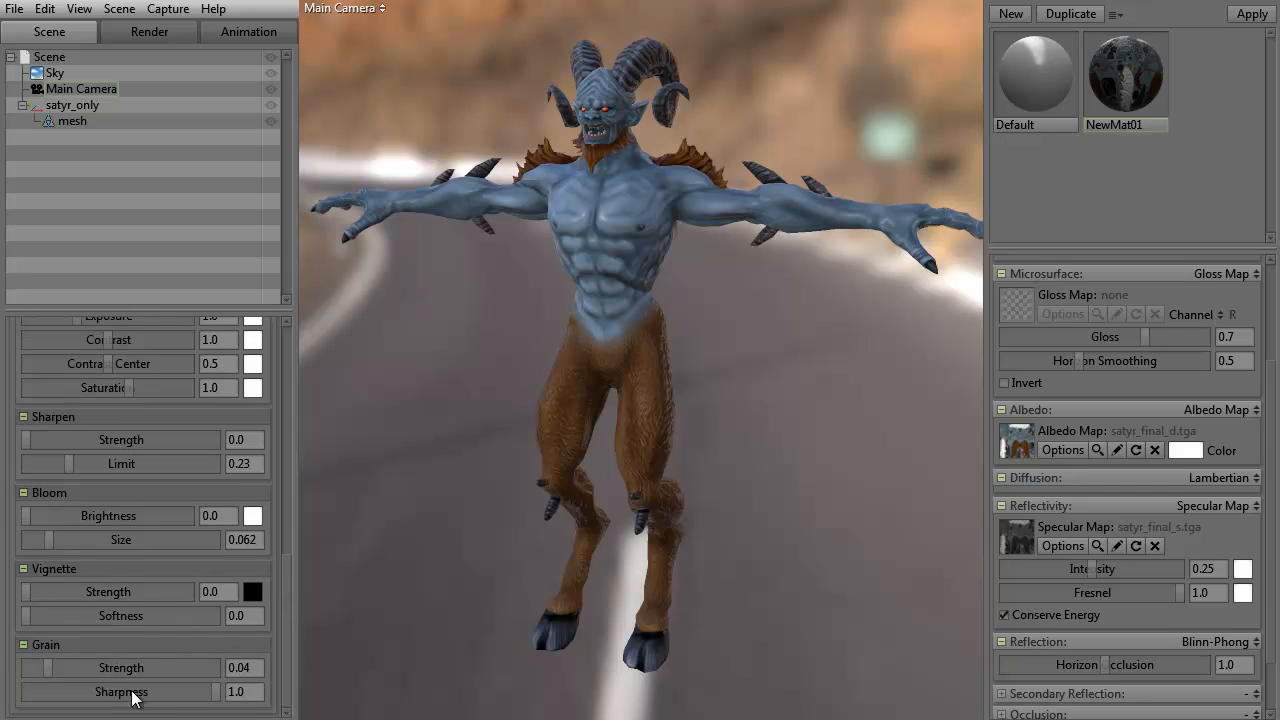
drag(44, 678, 17, 668)
click(58, 644)
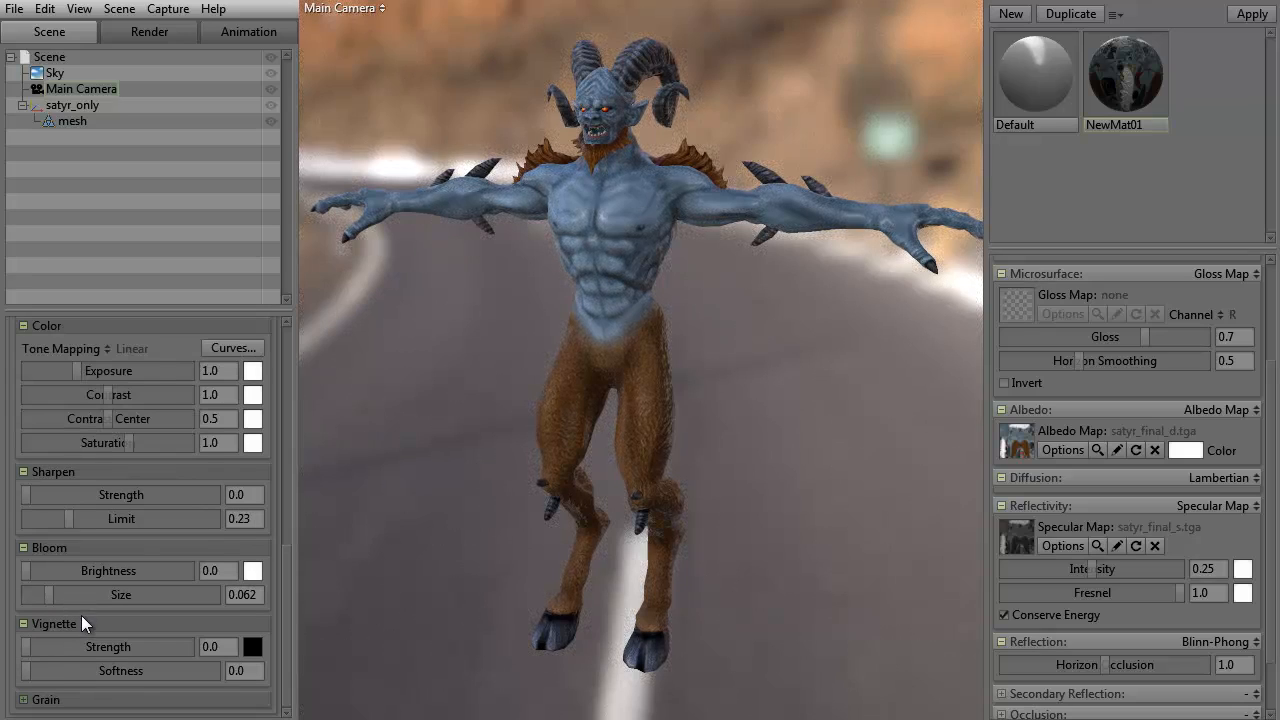
Collapse the vignette, bloom, sharpen and color settings of the camera's post effects
click(82, 623)
click(87, 600)
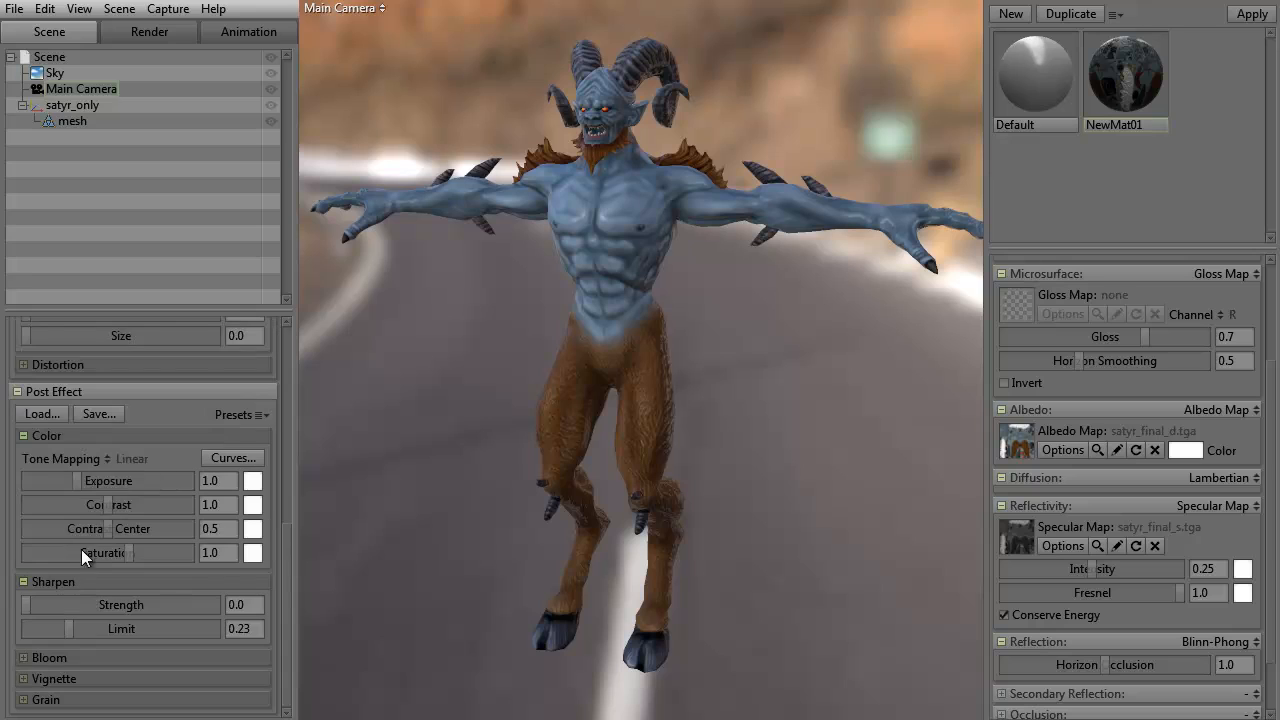
click(89, 582)
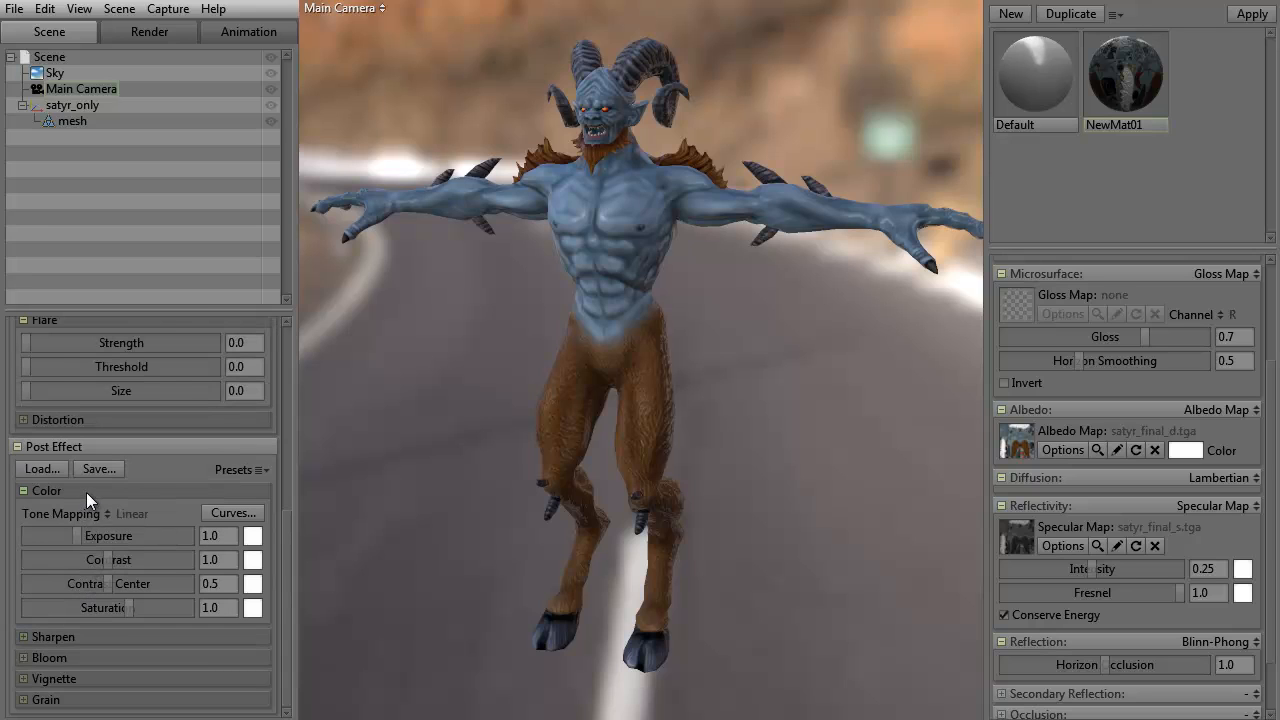
click(86, 491)
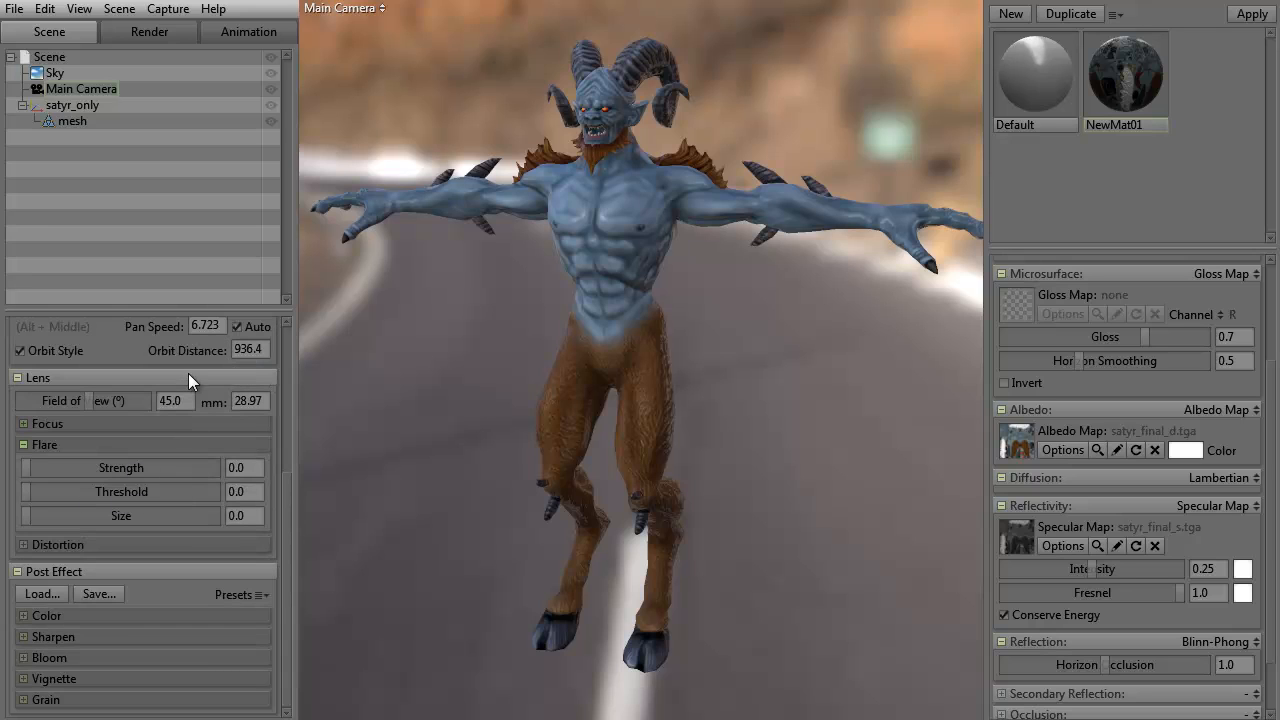
Select the satyr_only object, review the viewport resolution options in the render settings, and keep 1:1
click(72, 105)
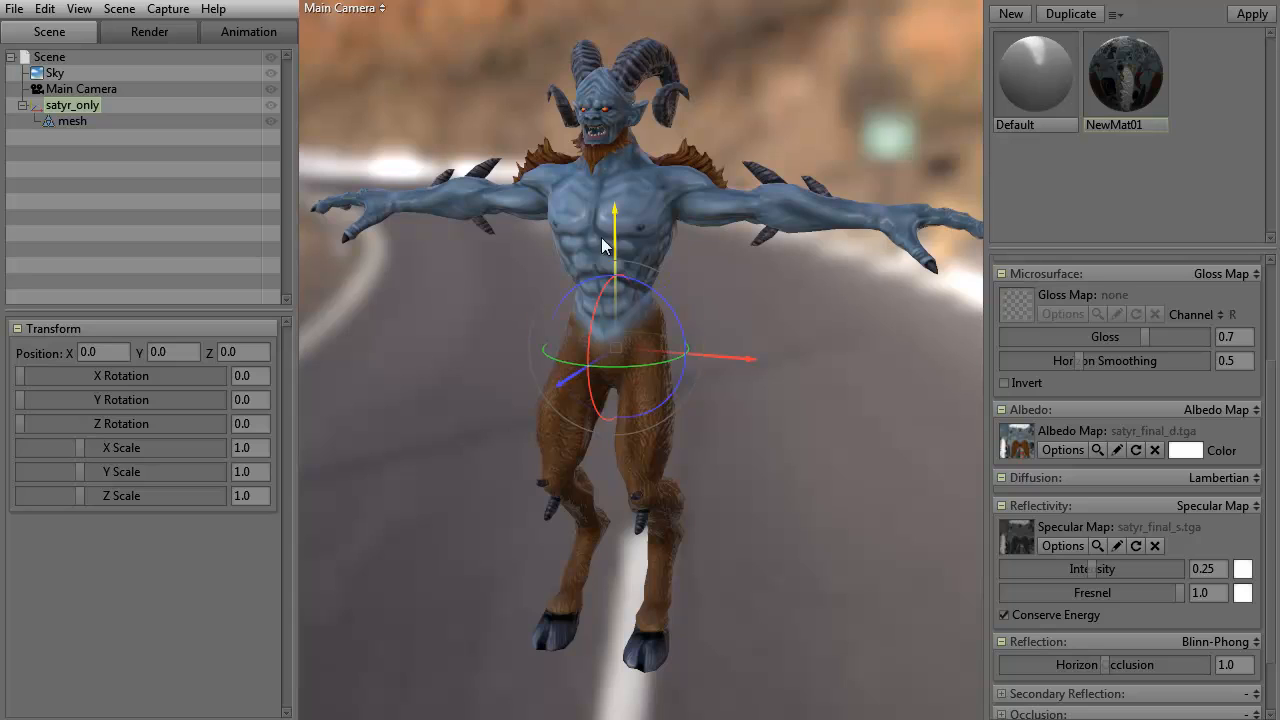
click(145, 32)
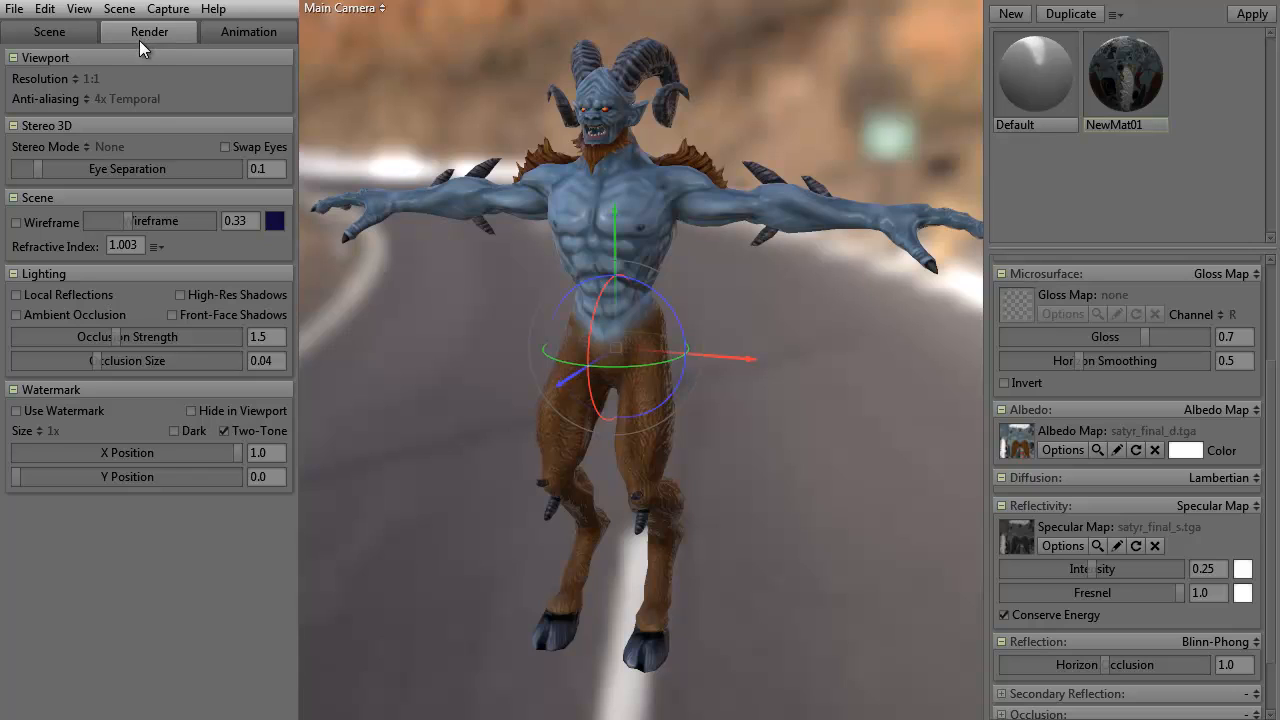
click(75, 79)
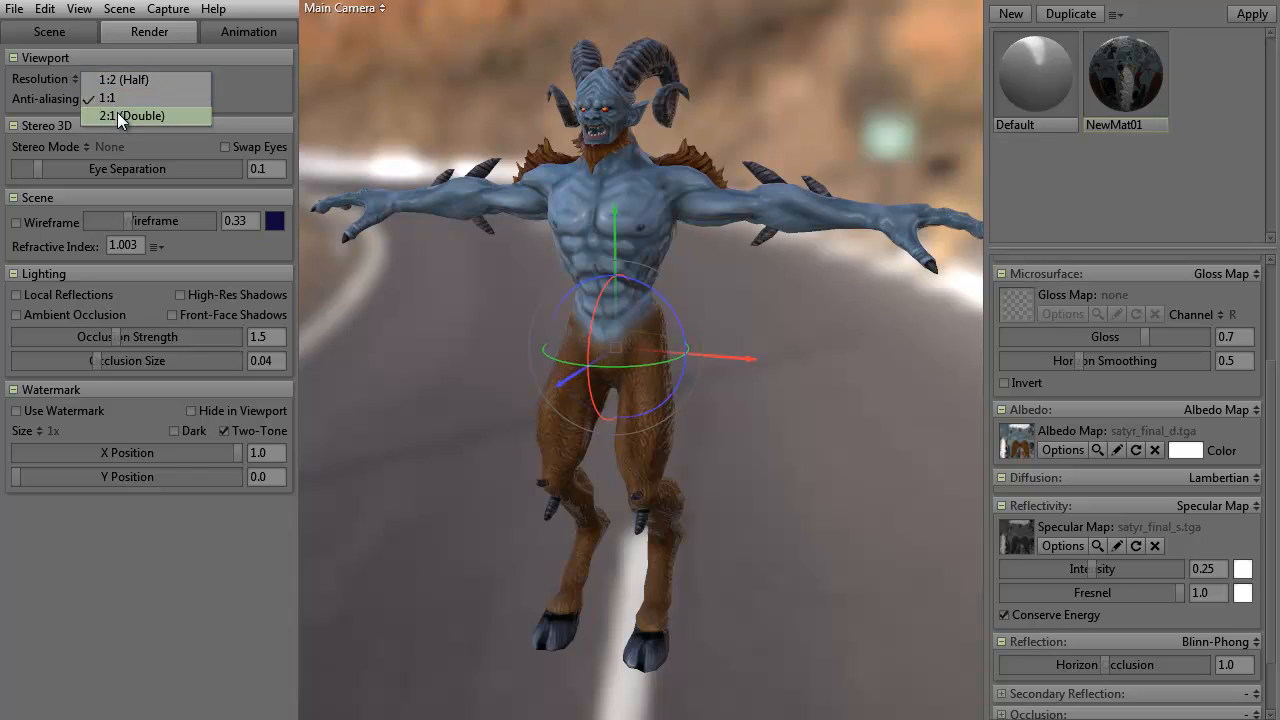
click(46, 109)
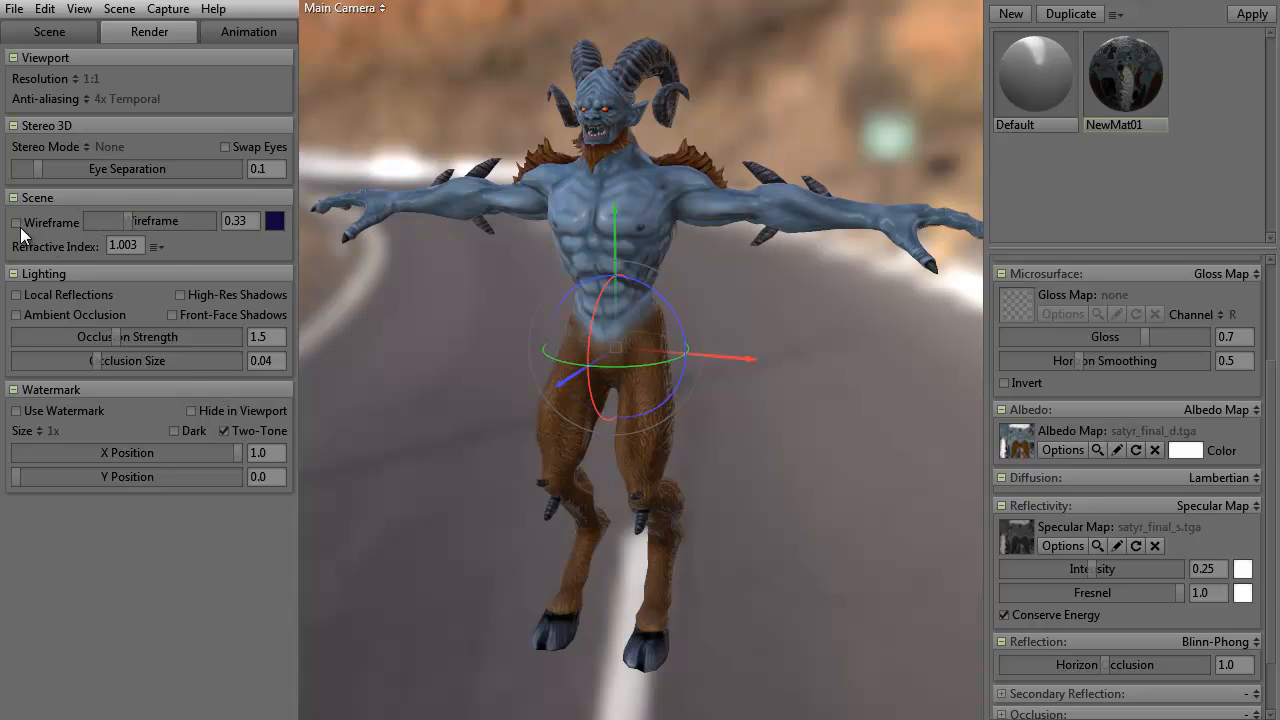
Turn on the wireframe overlay for the scene and raise its strength to 1.0 over a close-up of the satyr
click(16, 222)
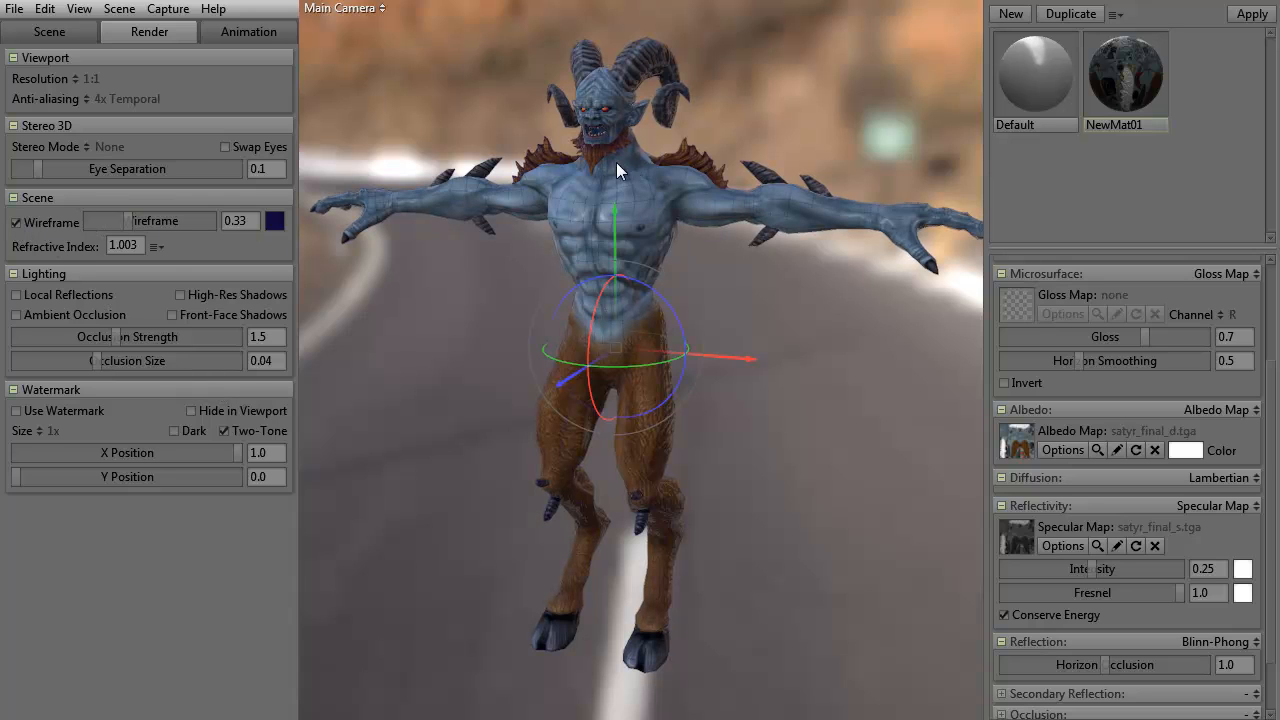
right_drag(491, 221, 540, 305)
middle_drag(462, 239, 506, 491)
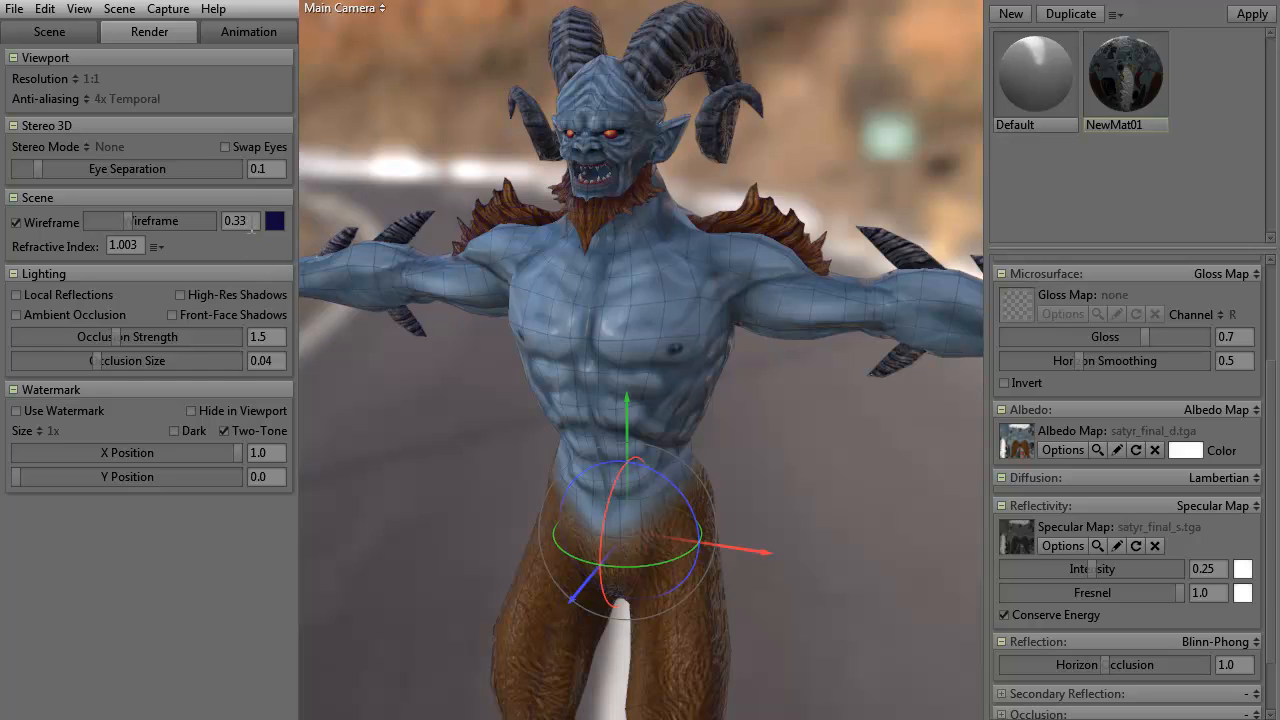
drag(132, 222, 236, 223)
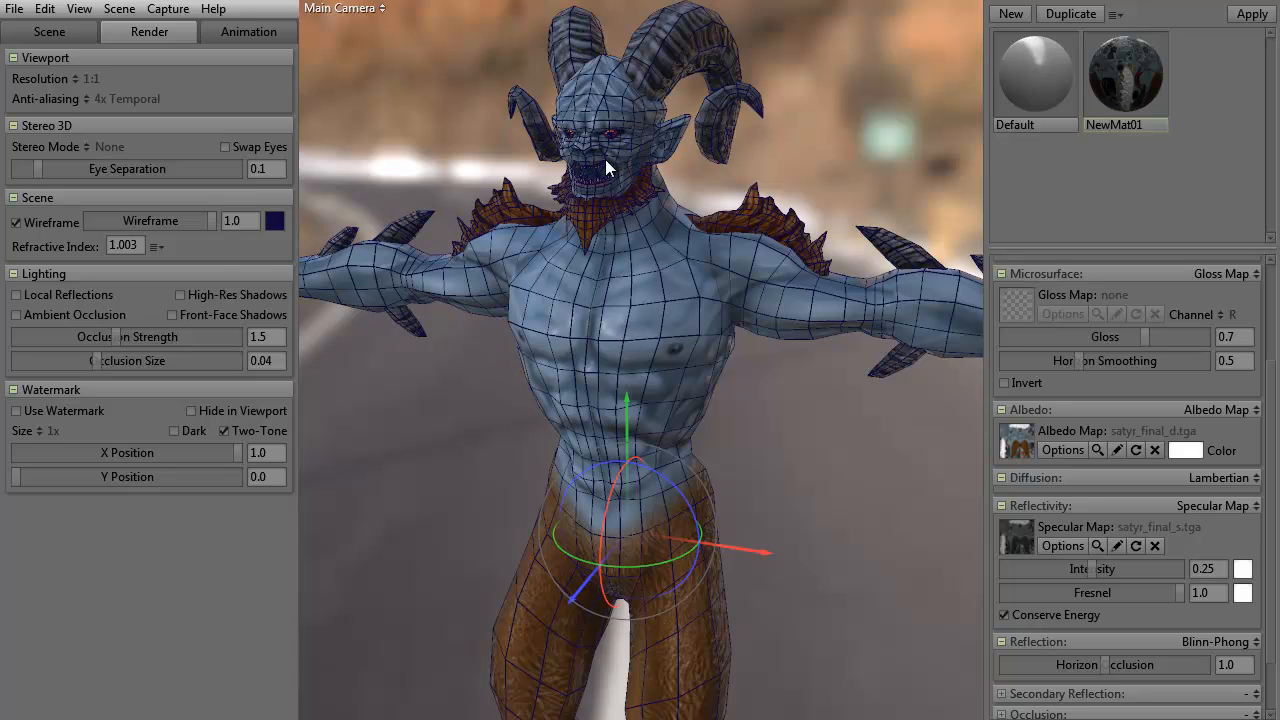
Try a bright red wireframe color, f30e0e
click(275, 221)
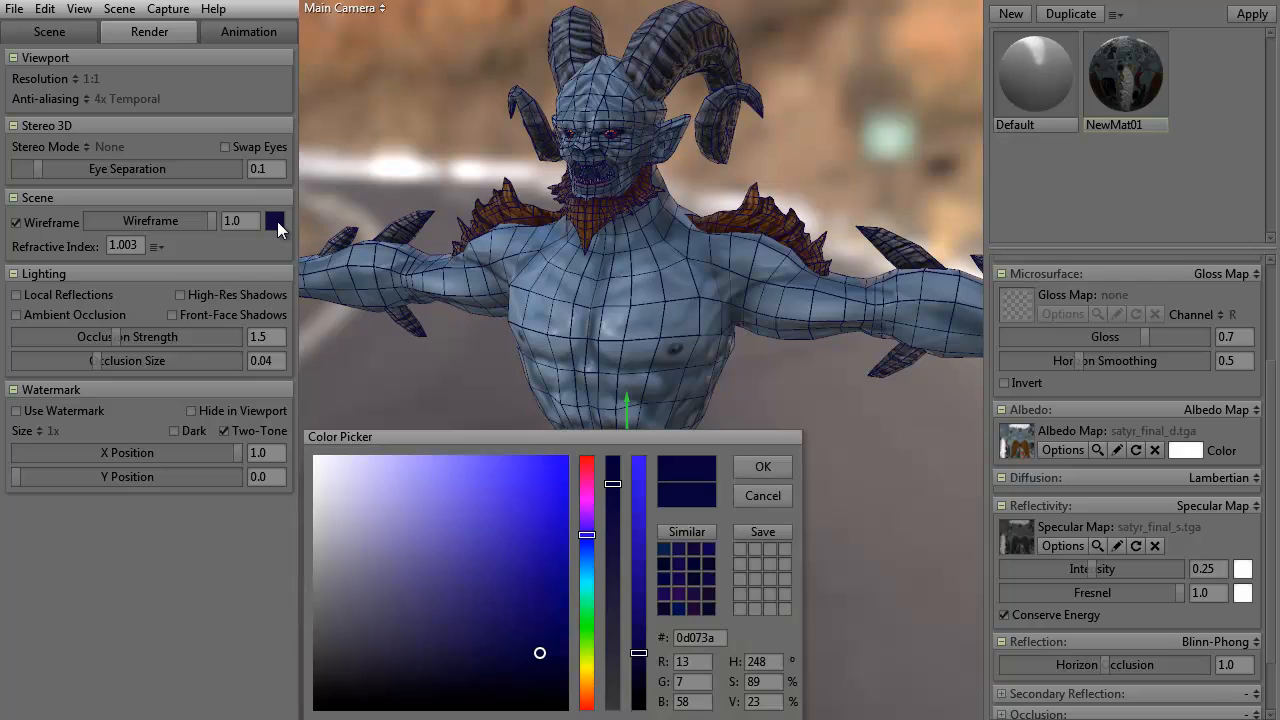
drag(590, 532, 586, 456)
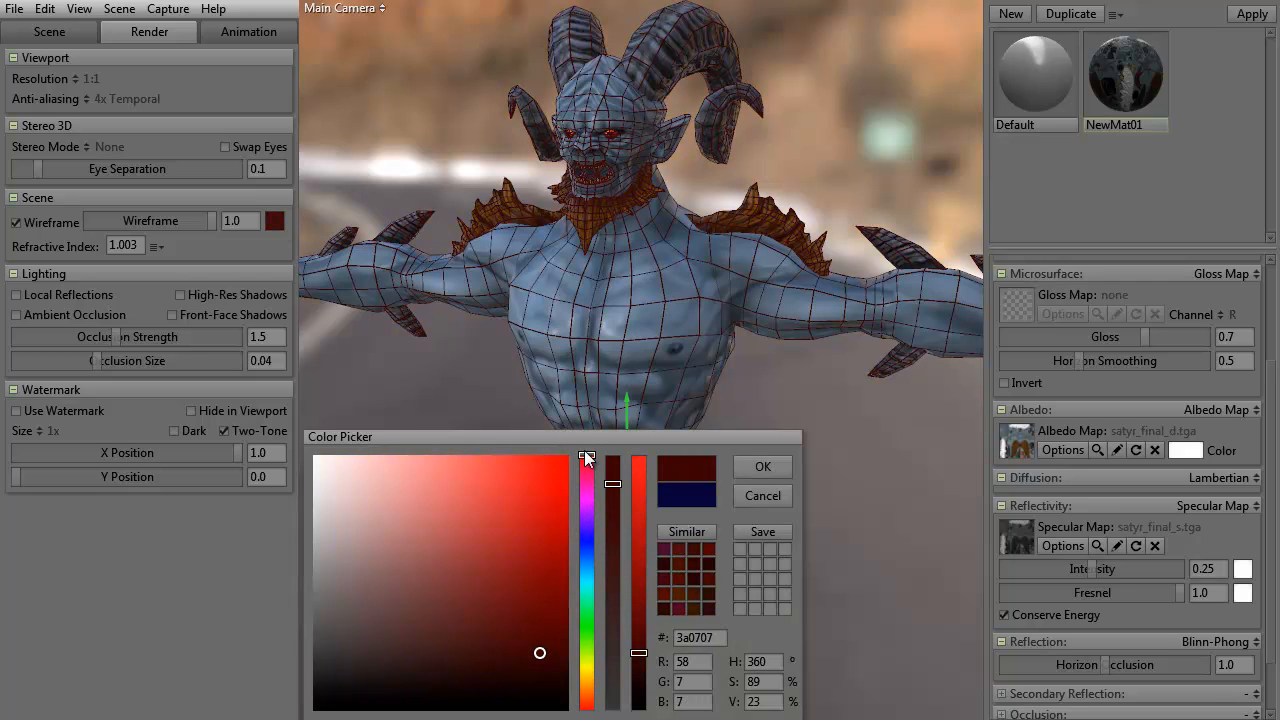
drag(546, 599, 554, 467)
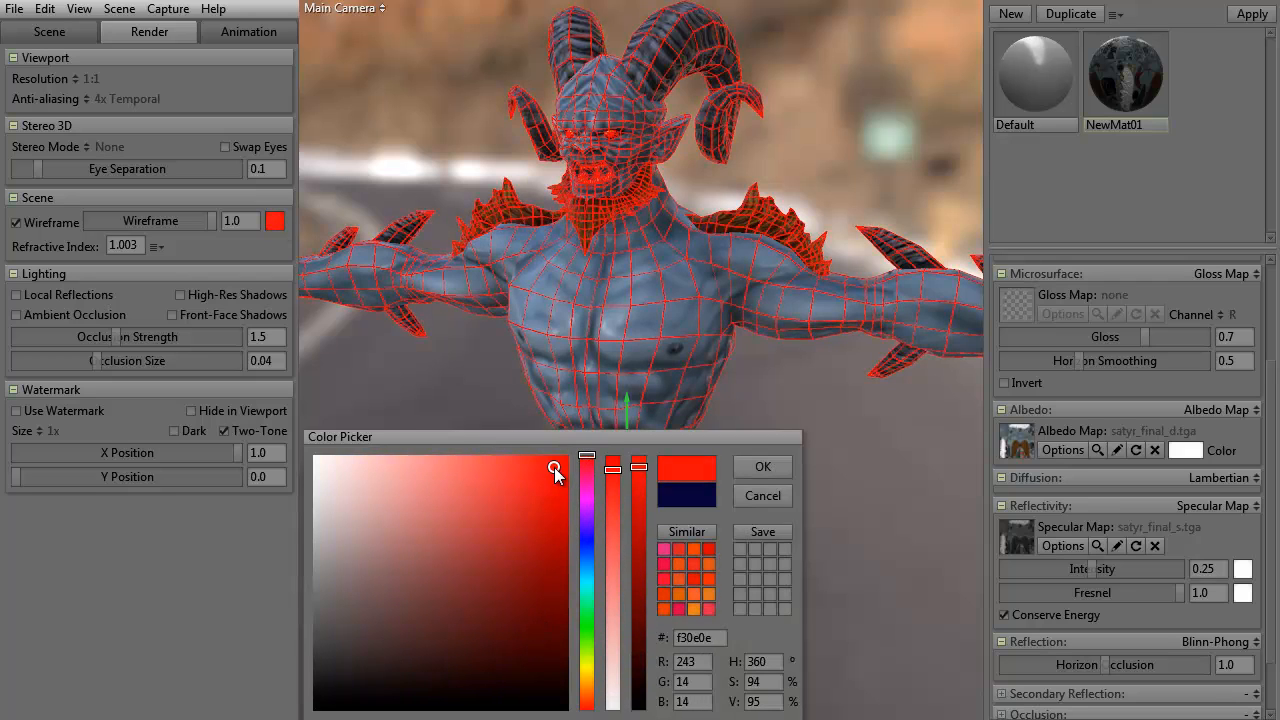
click(748, 468)
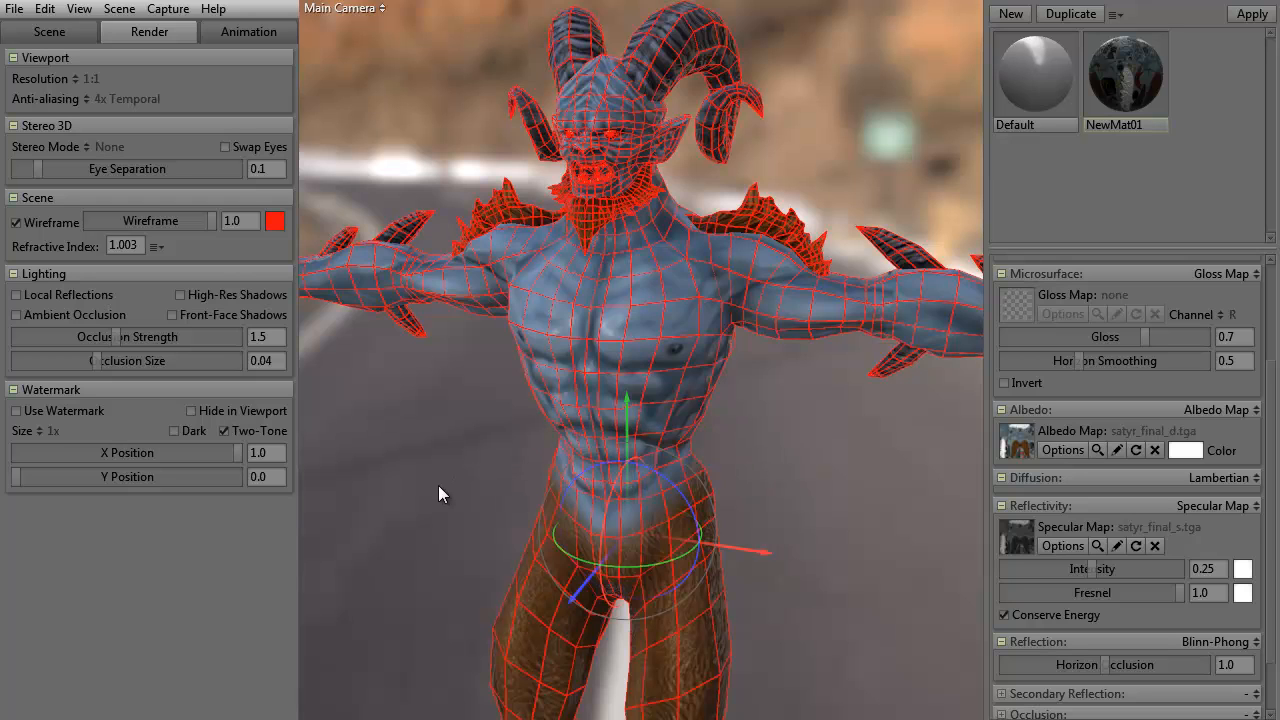
Change the wireframe color to black
click(268, 226)
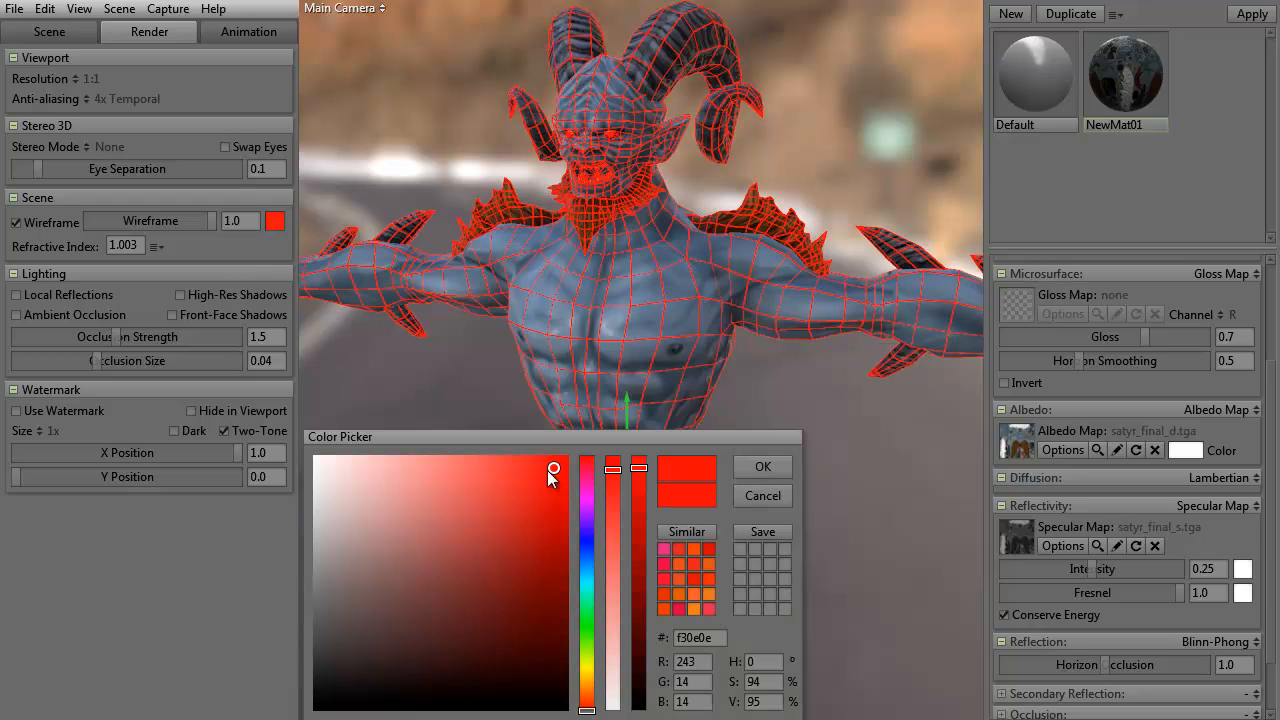
drag(547, 470, 313, 710)
click(763, 471)
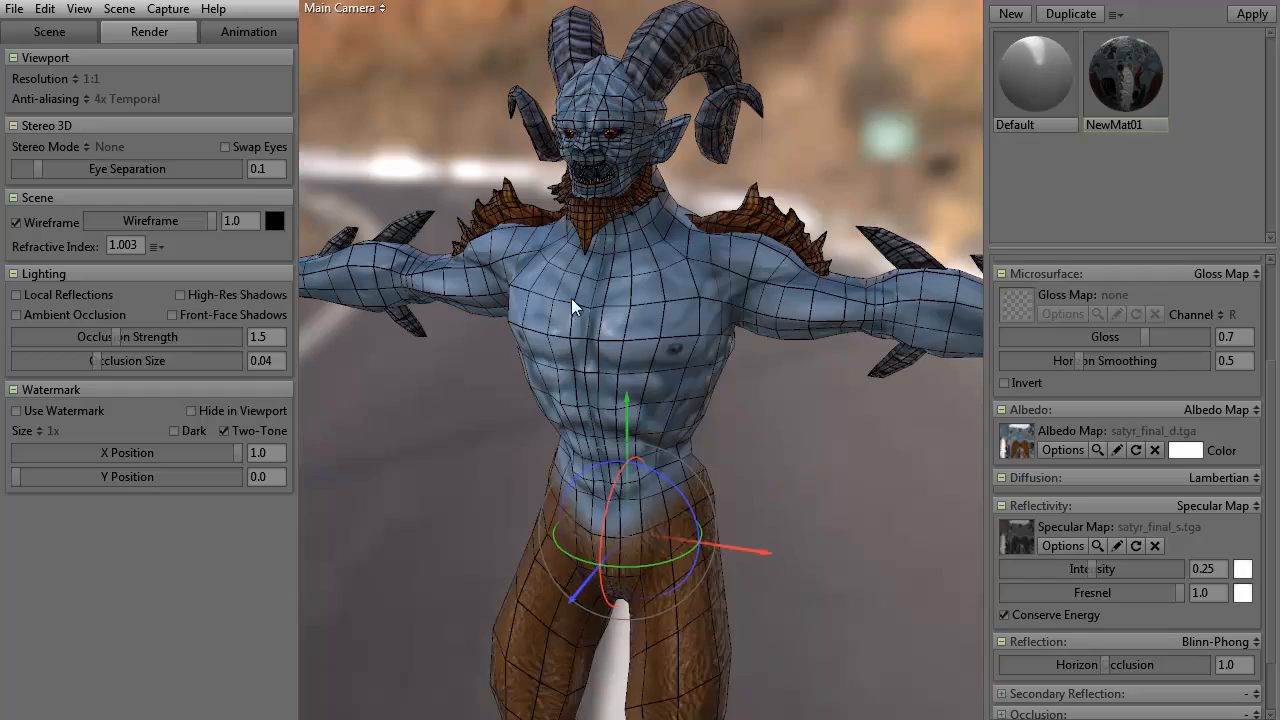
Lower the wireframe strength to 0.5 and inspect the whole satyr from the front
alt+right_drag(539, 442, 470, 329)
alt+middle_drag(508, 386, 472, 241)
alt+drag(472, 241, 465, 359)
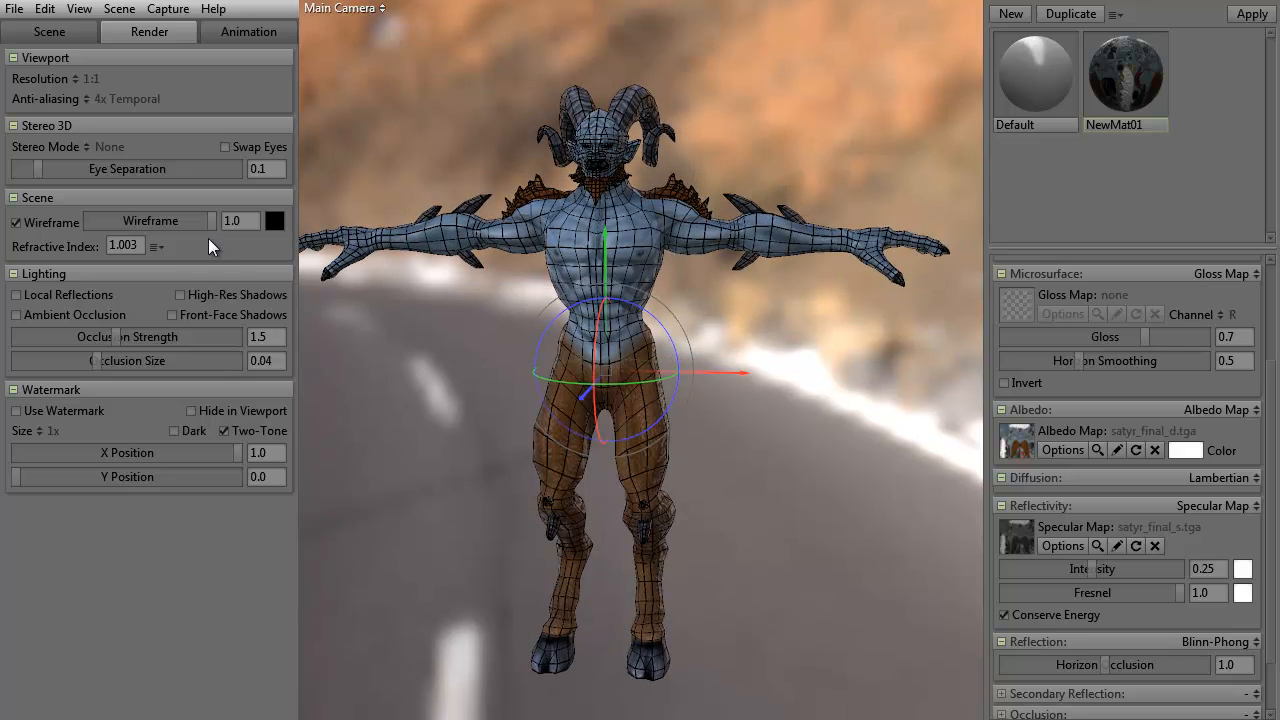
drag(213, 222, 150, 222)
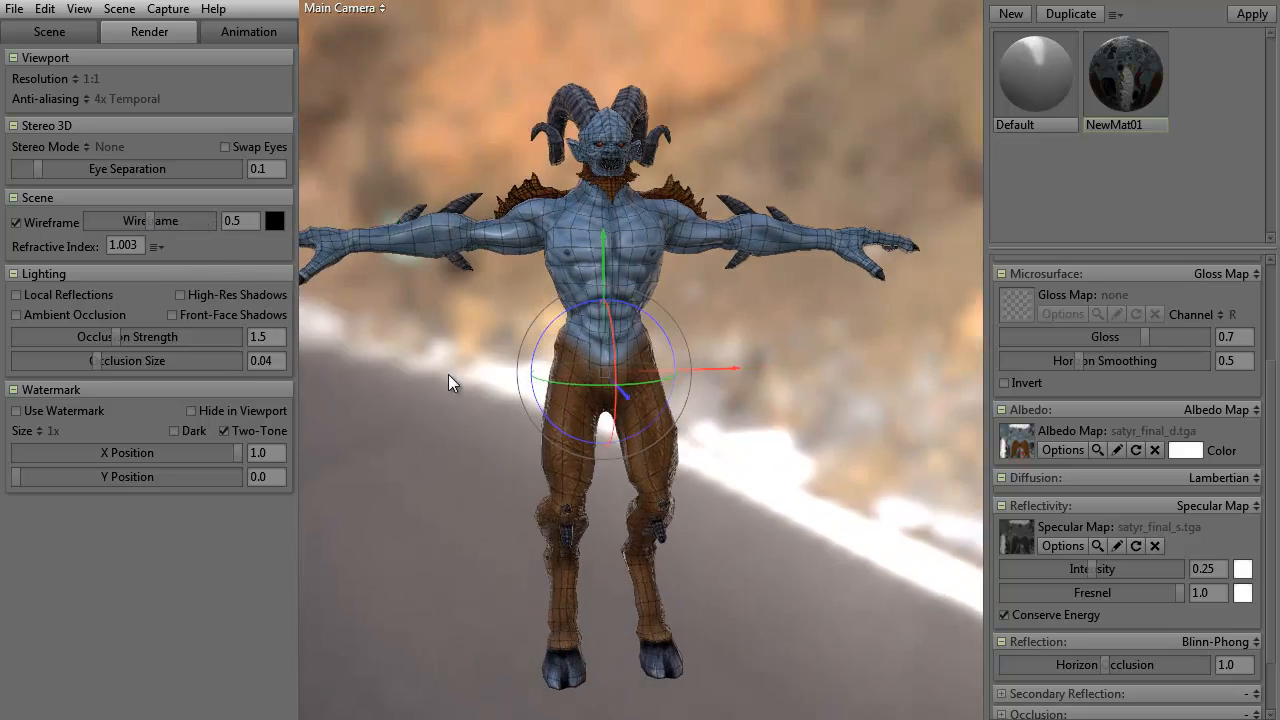
alt+drag(449, 380, 377, 397)
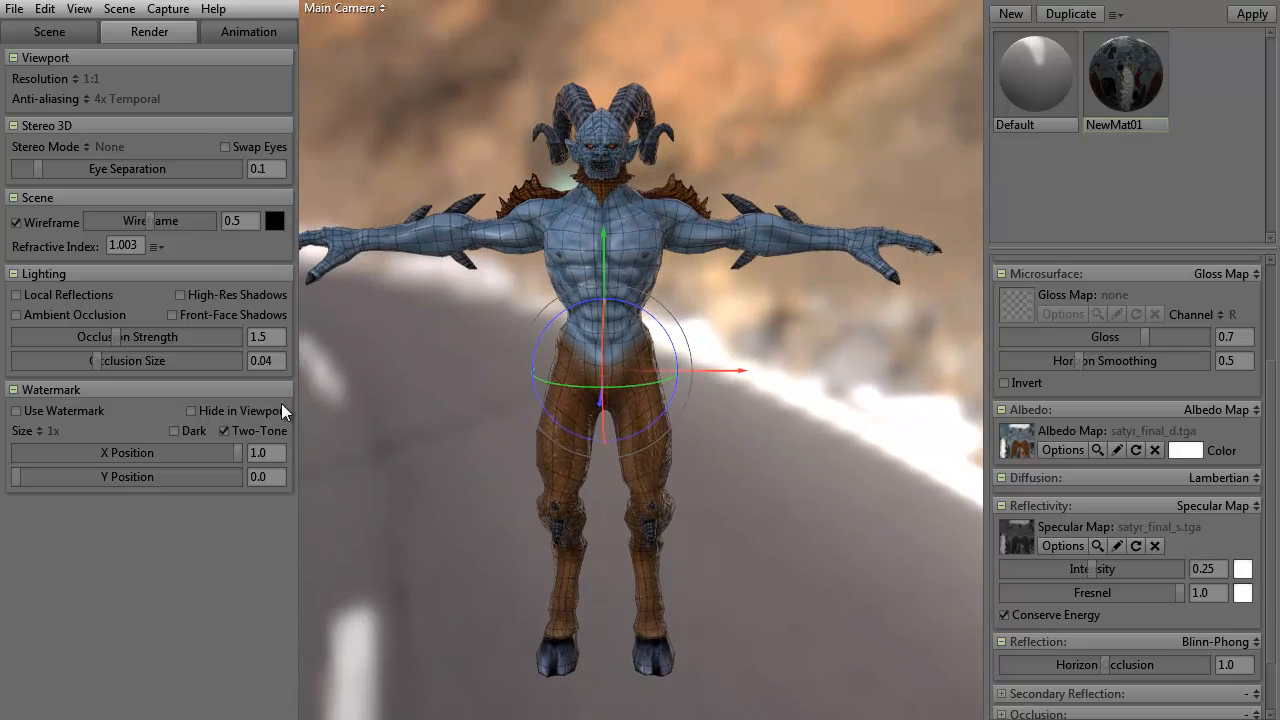
Turn off the wireframe overlay, compare the satyr with and without local reflections, and leave local reflections off
click(16, 294)
click(22, 222)
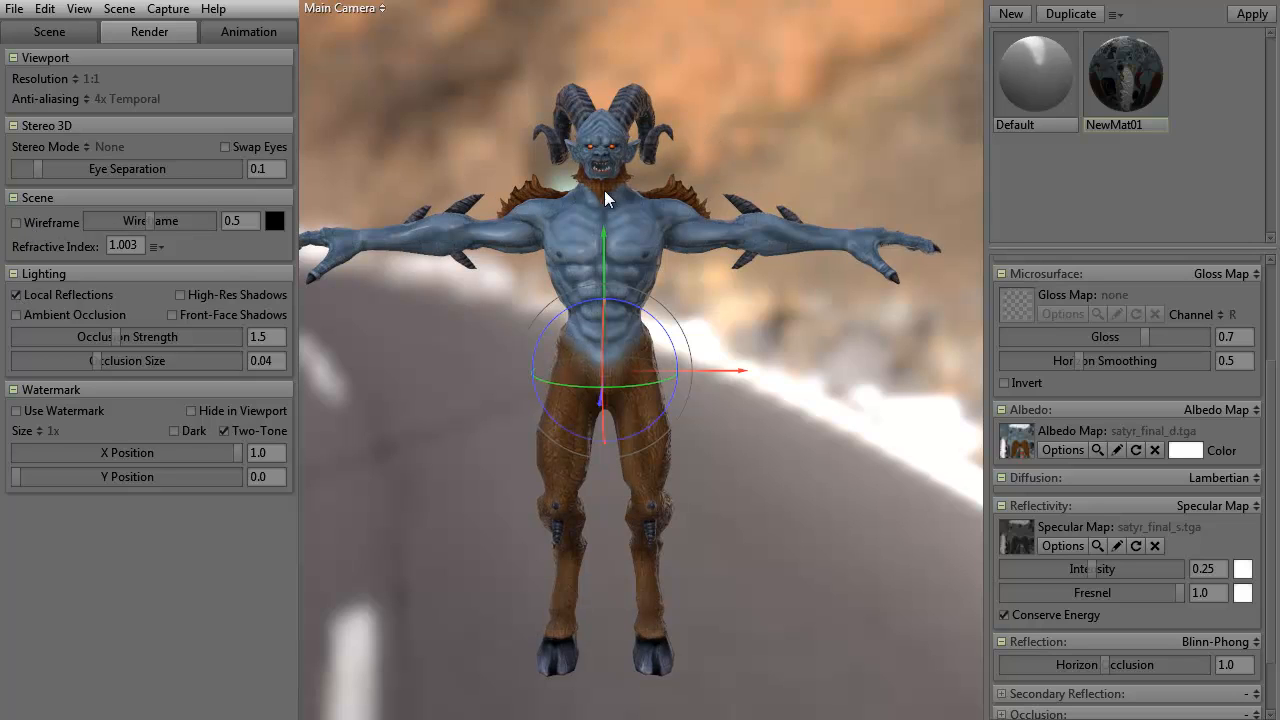
click(16, 295)
click(16, 298)
click(16, 295)
Enable ambient occlusion and compare the satyr's shading with and without it
click(16, 315)
drag(486, 381, 419, 397)
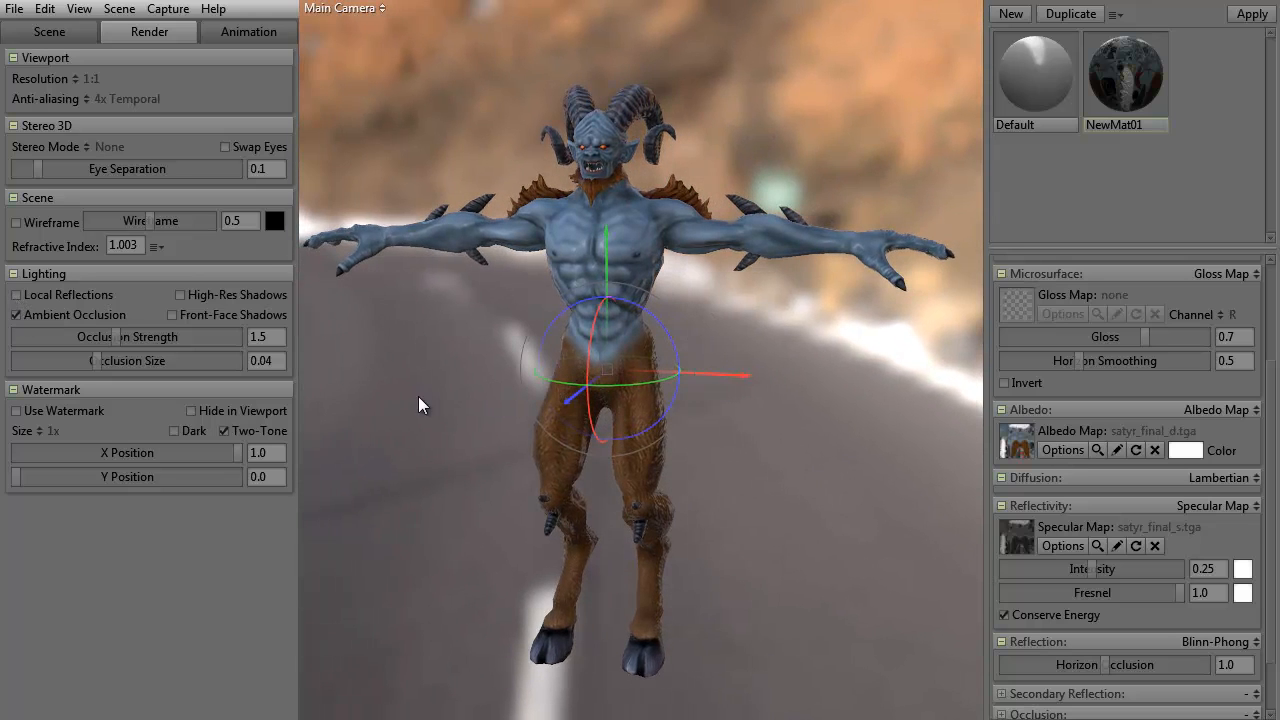
click(16, 315)
Try an occlusion strength of 16.0 and reset it to 1.5
drag(110, 339, 242, 337)
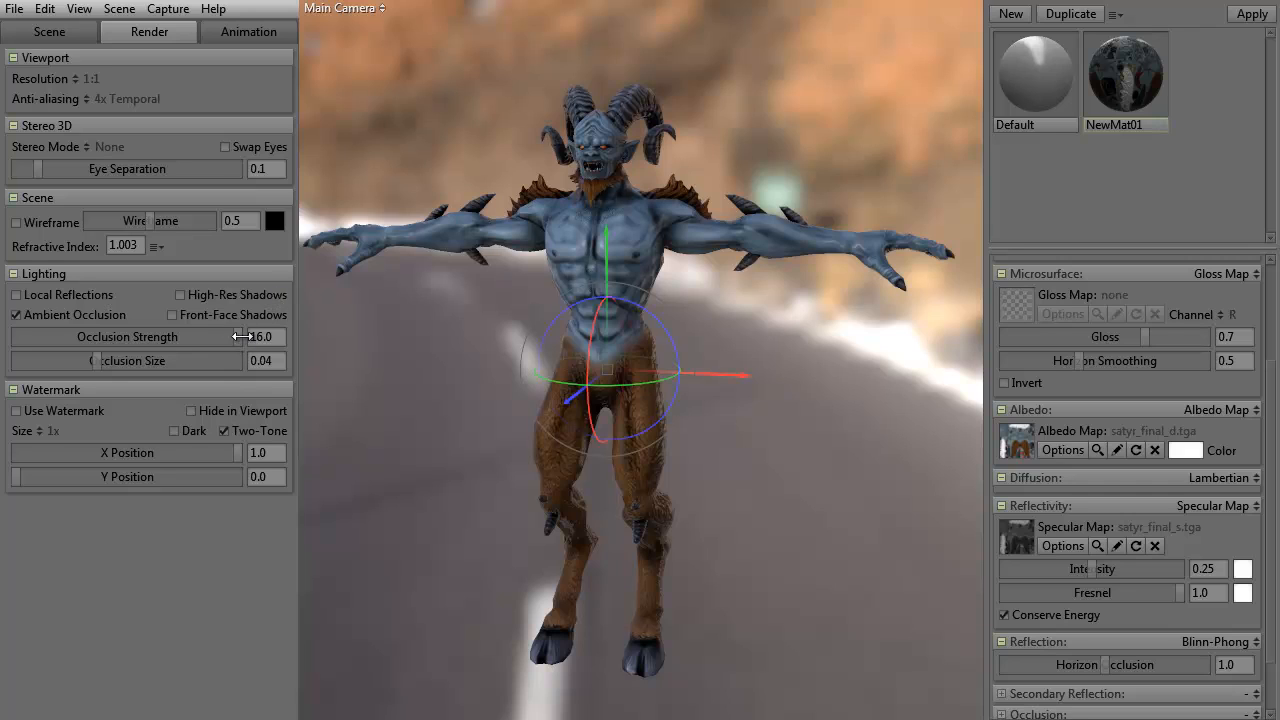
drag(236, 340, 119, 340)
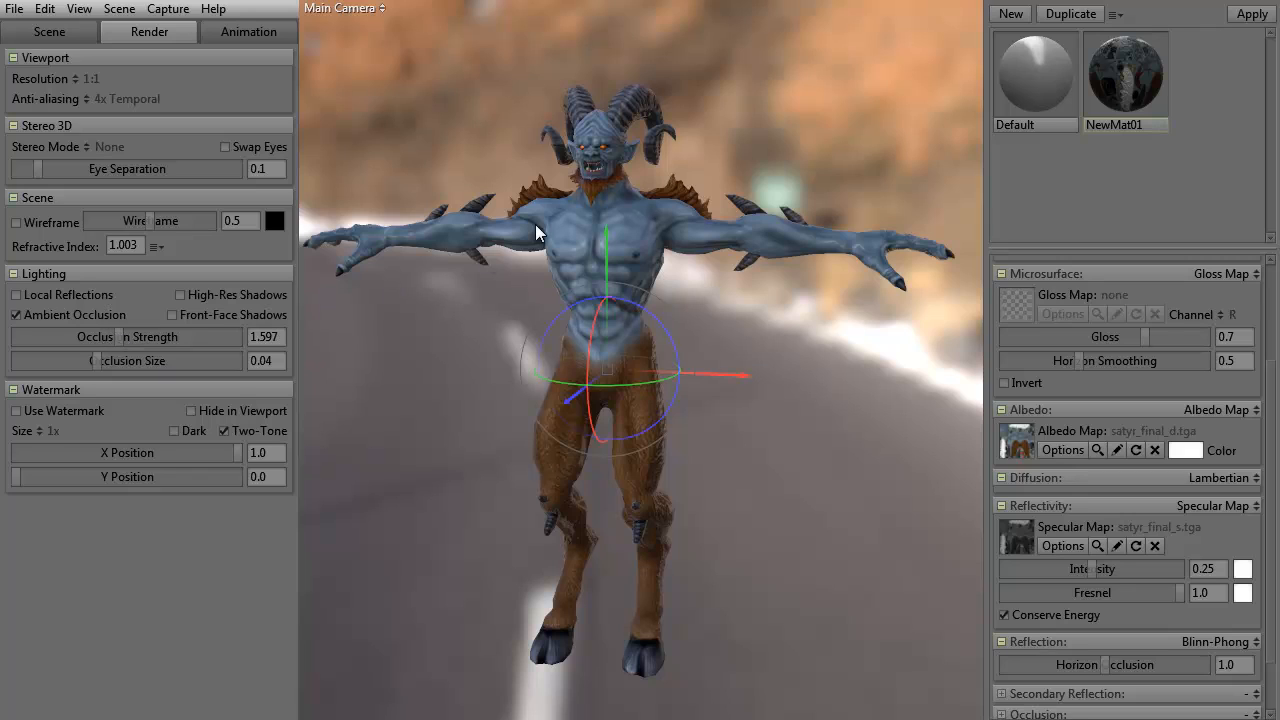
click(285, 338)
key(Return)
Turn on the render watermark, try its dark version, and return to the light one
click(16, 411)
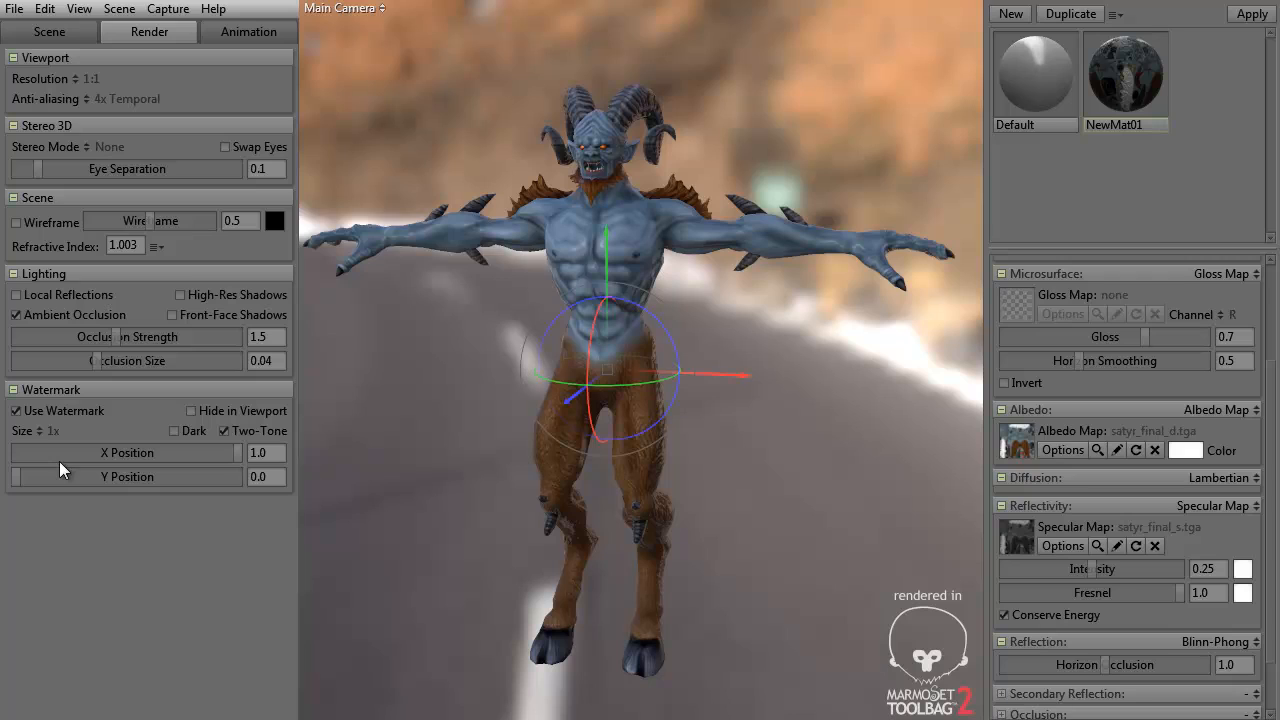
click(16, 411)
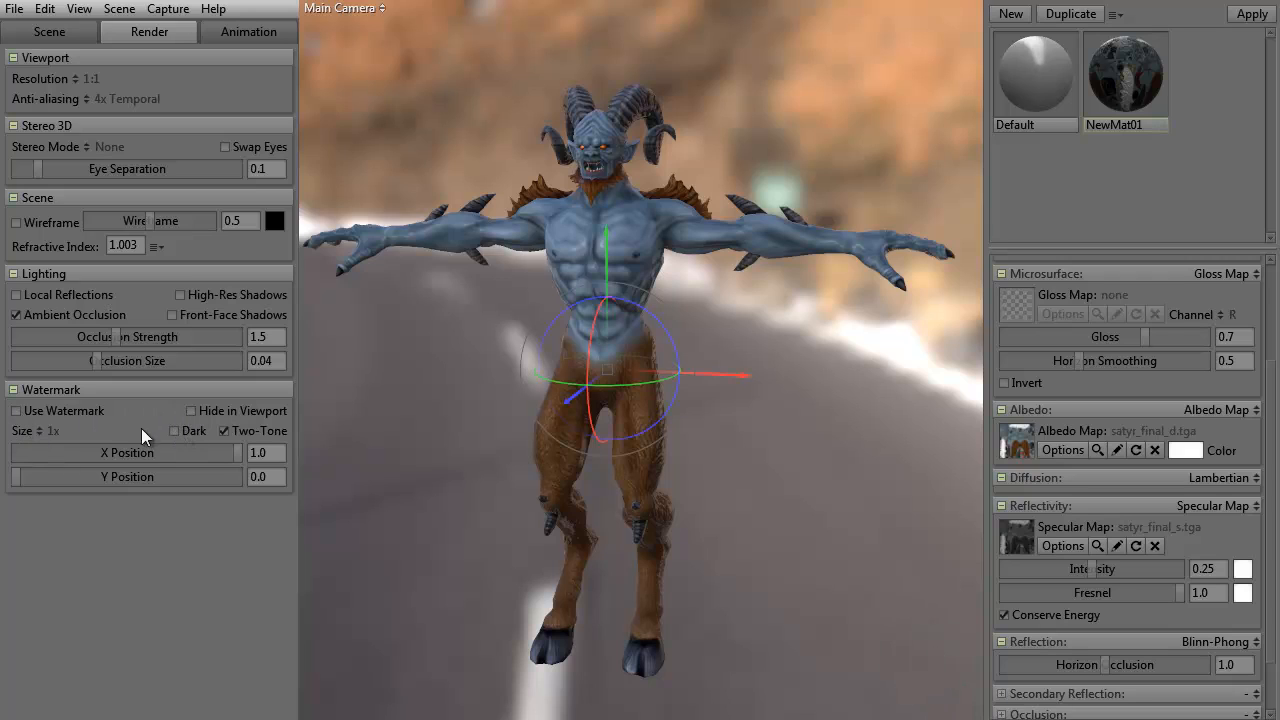
click(173, 430)
click(16, 411)
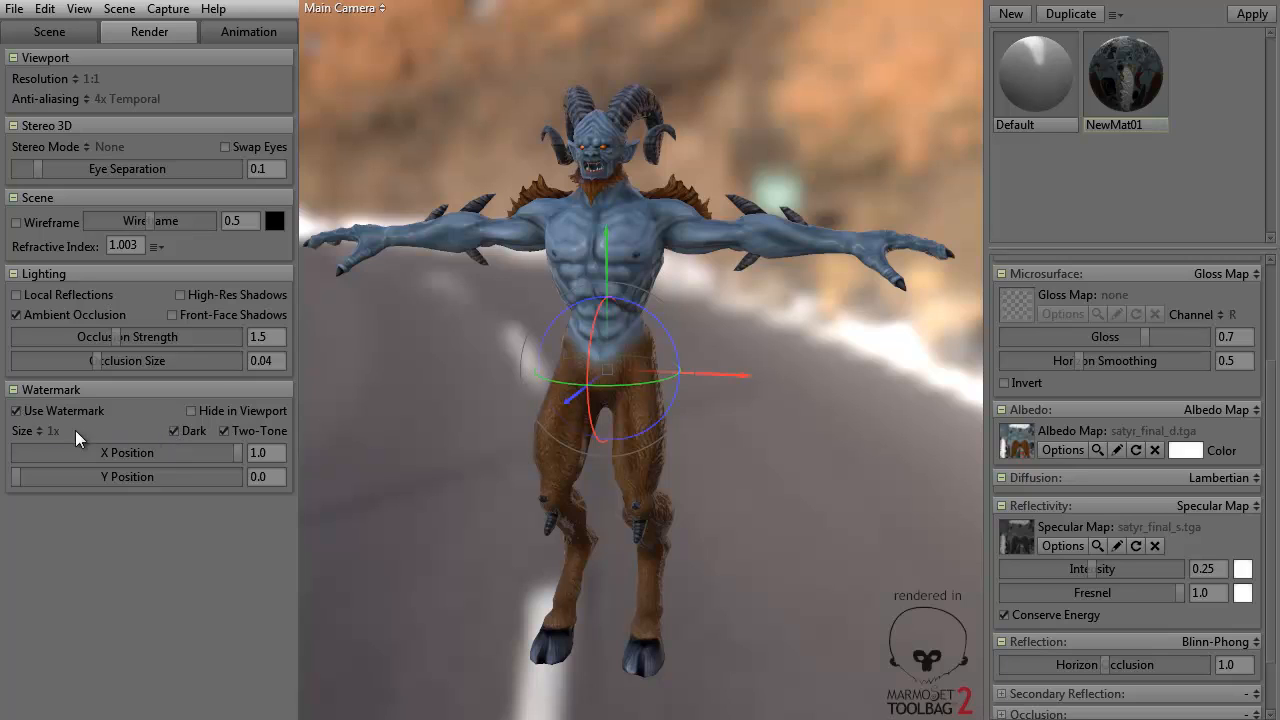
click(174, 431)
click(175, 430)
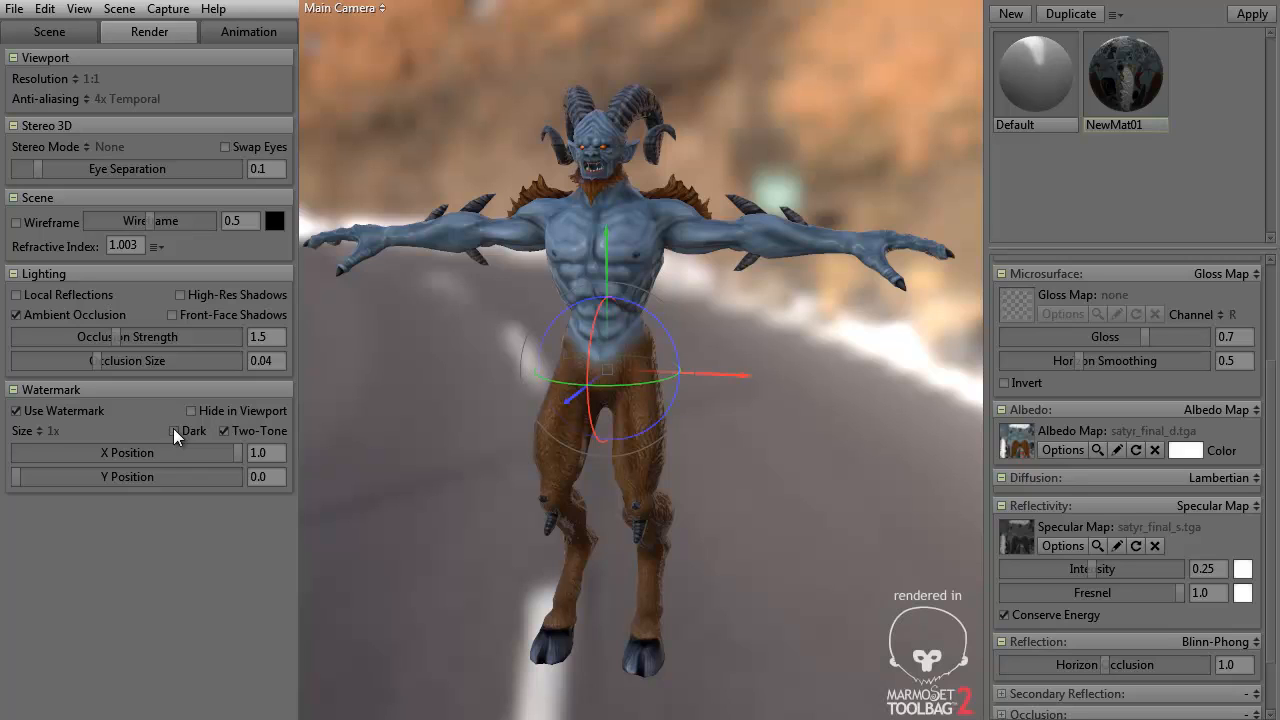
Try hiding the watermark in the viewport, show it again, and turn the watermark off
click(190, 411)
click(191, 411)
click(17, 411)
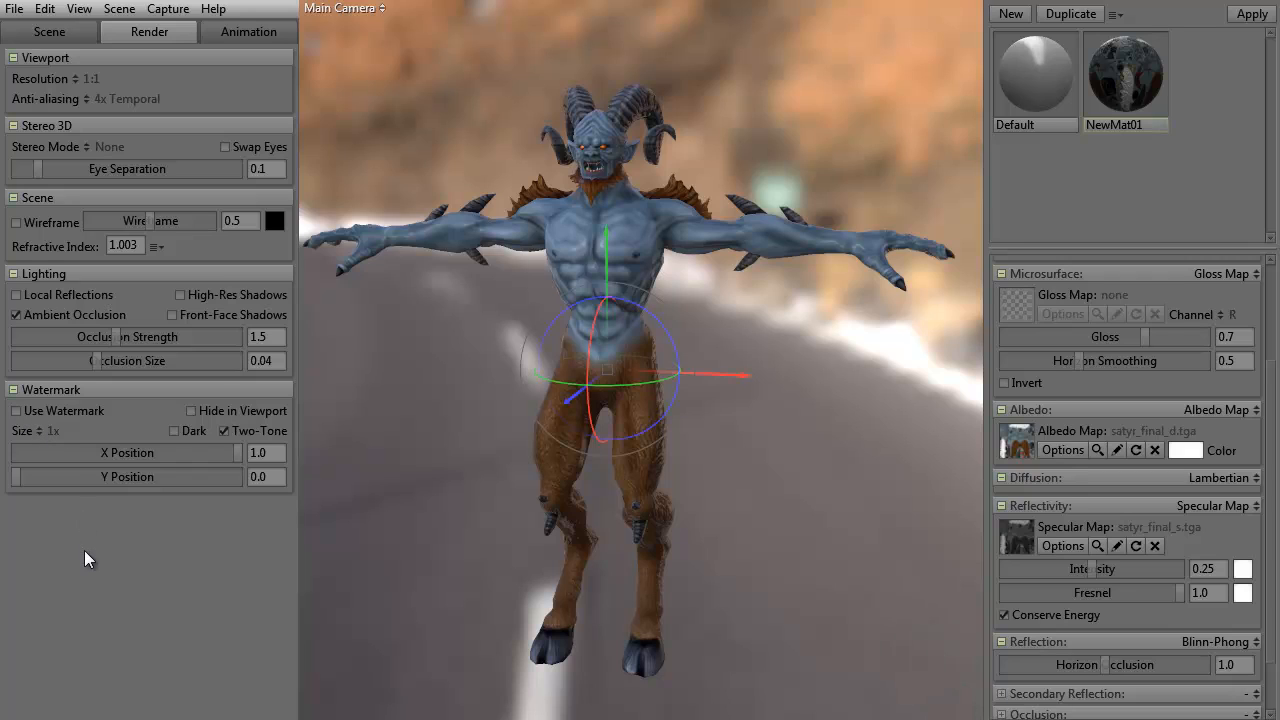
Set the scene turntable speed to 10 in the animation settings, play the rotation, and stop it
click(240, 33)
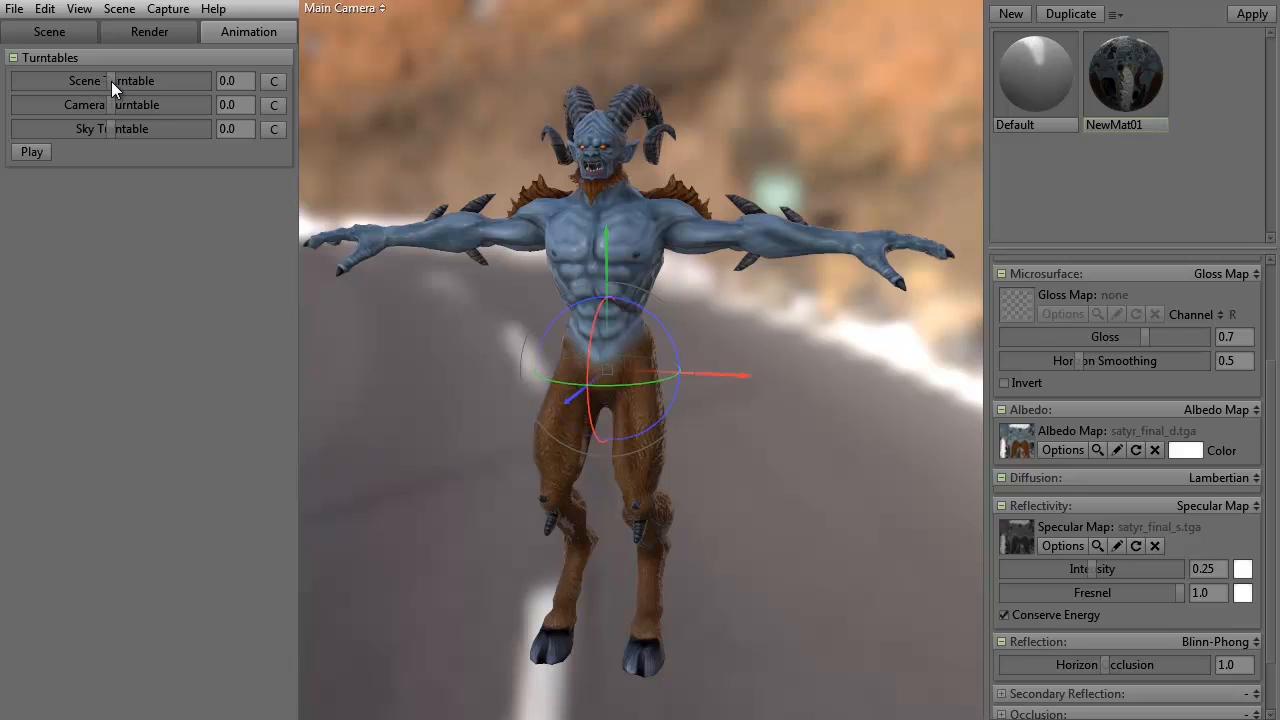
drag(111, 81, 105, 81)
text(0)
key(Return)
text(1)
click(24, 153)
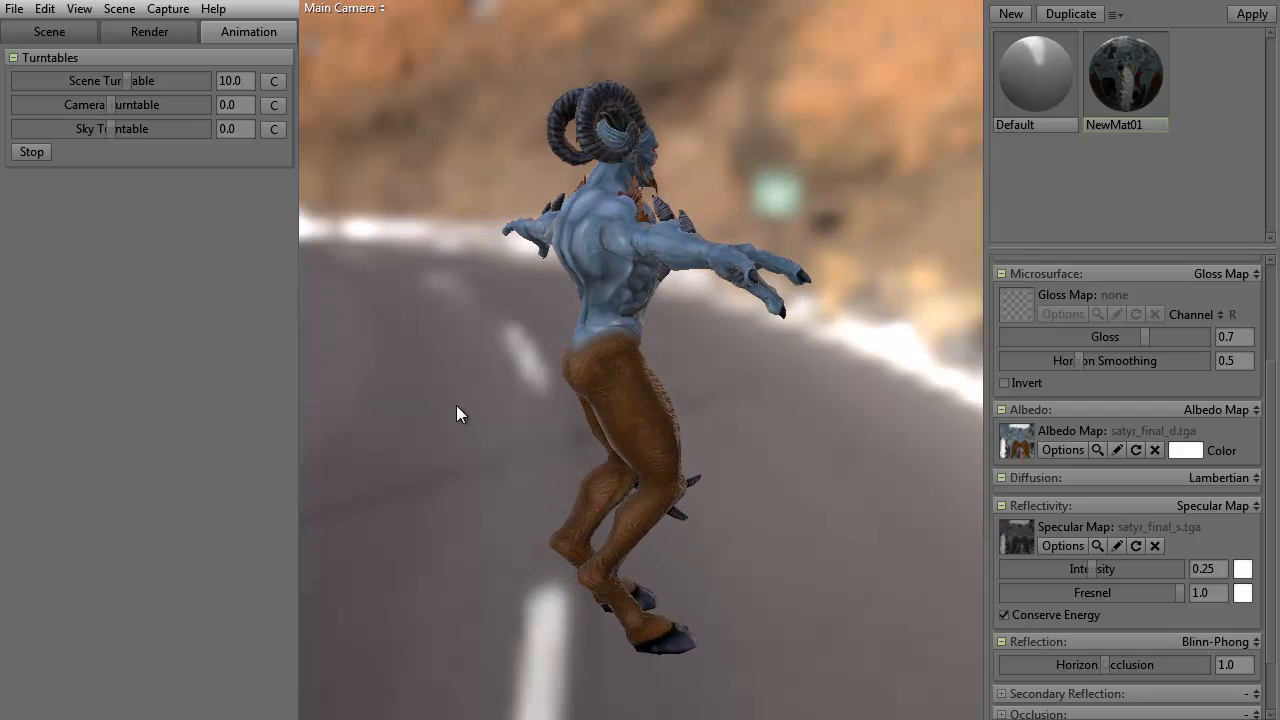
click(30, 153)
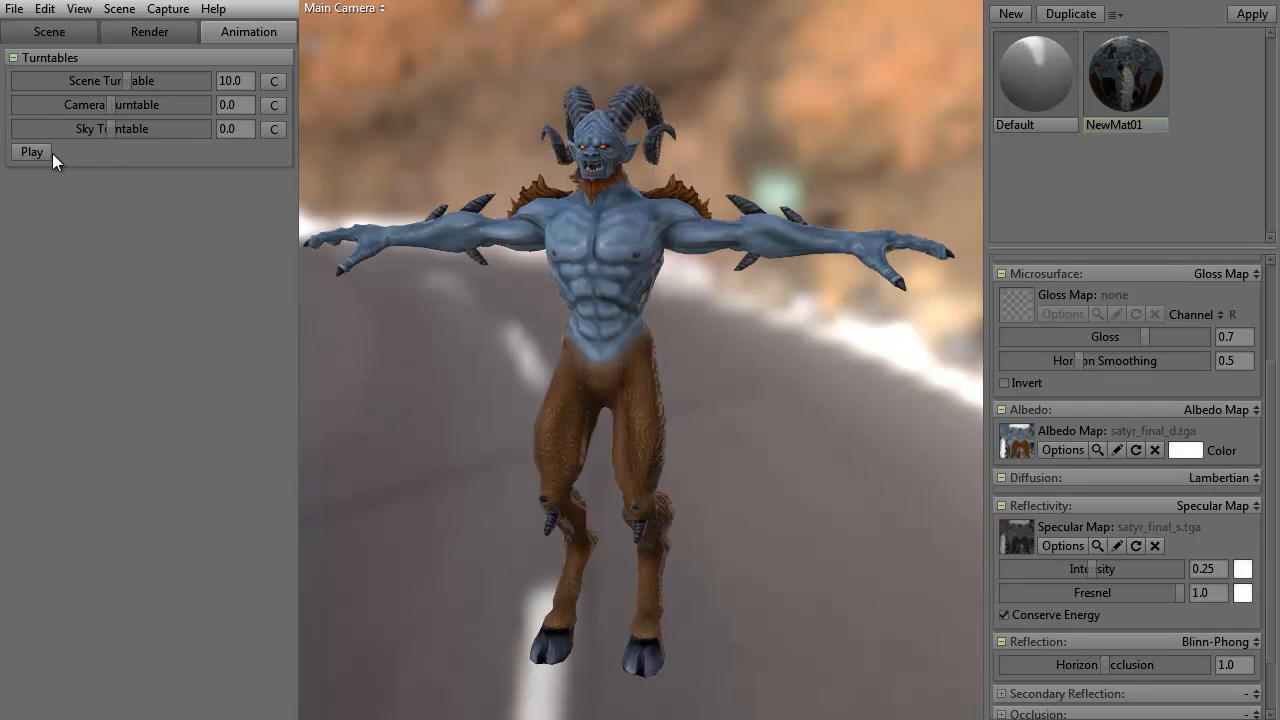
Reset the scene turntable to 0, set the camera turntable to 10, and preview its rotation
drag(226, 81, 211, 81)
key(BackSpace)
key(Return)
text(1)
key(Return)
click(31, 152)
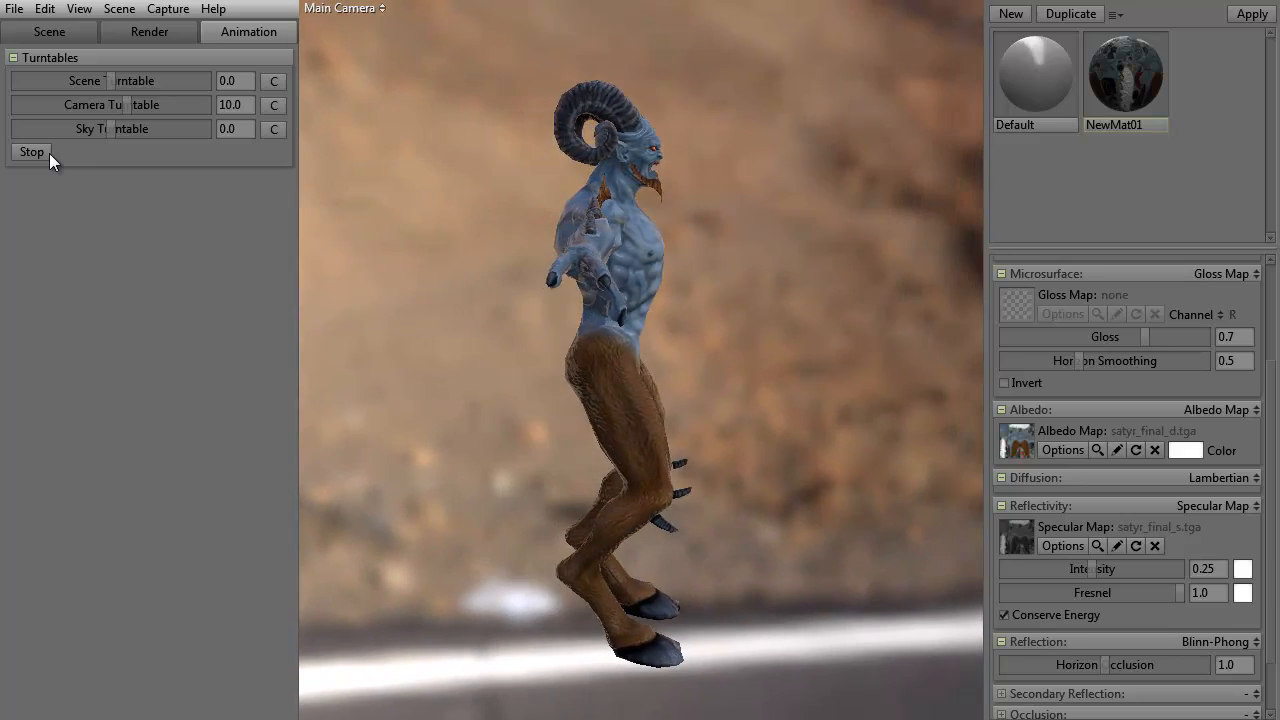
click(35, 152)
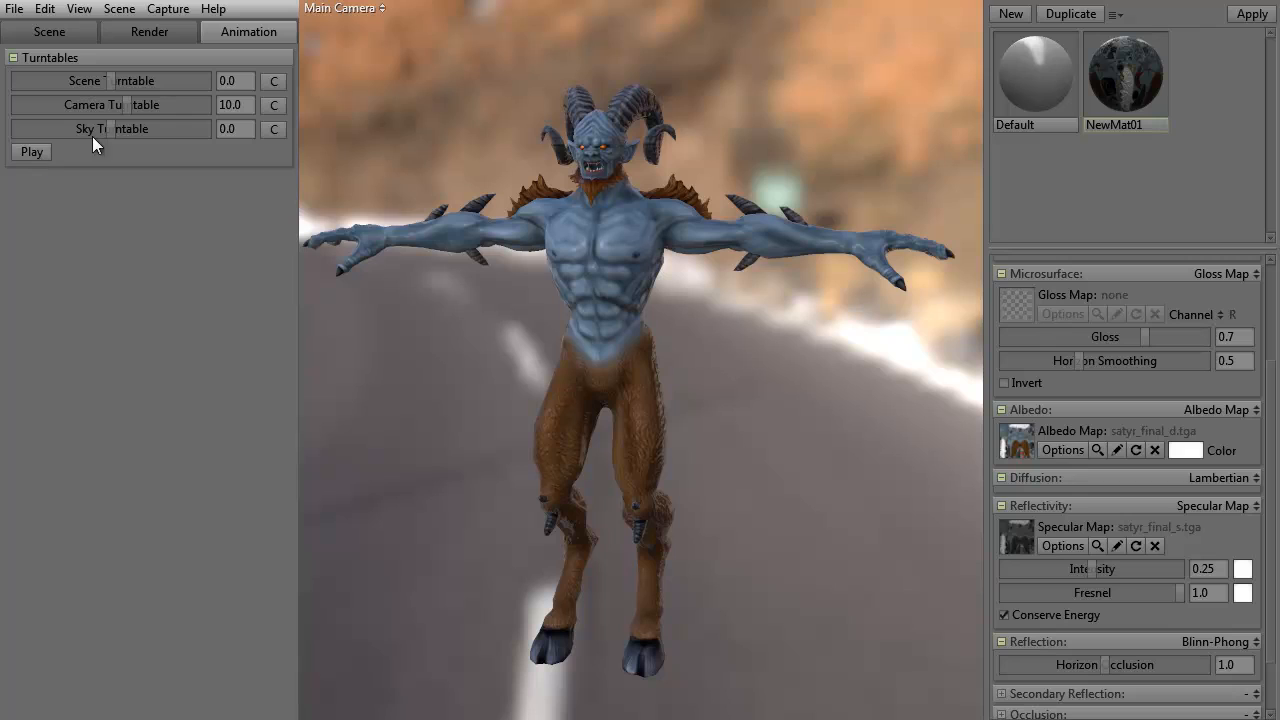
Reset the camera turntable to 0, set the sky turntable to 10, and preview the rotating sky
drag(226, 106, 202, 113)
key(BackSpace)
key(Return)
text(1)
key(Return)
click(32, 152)
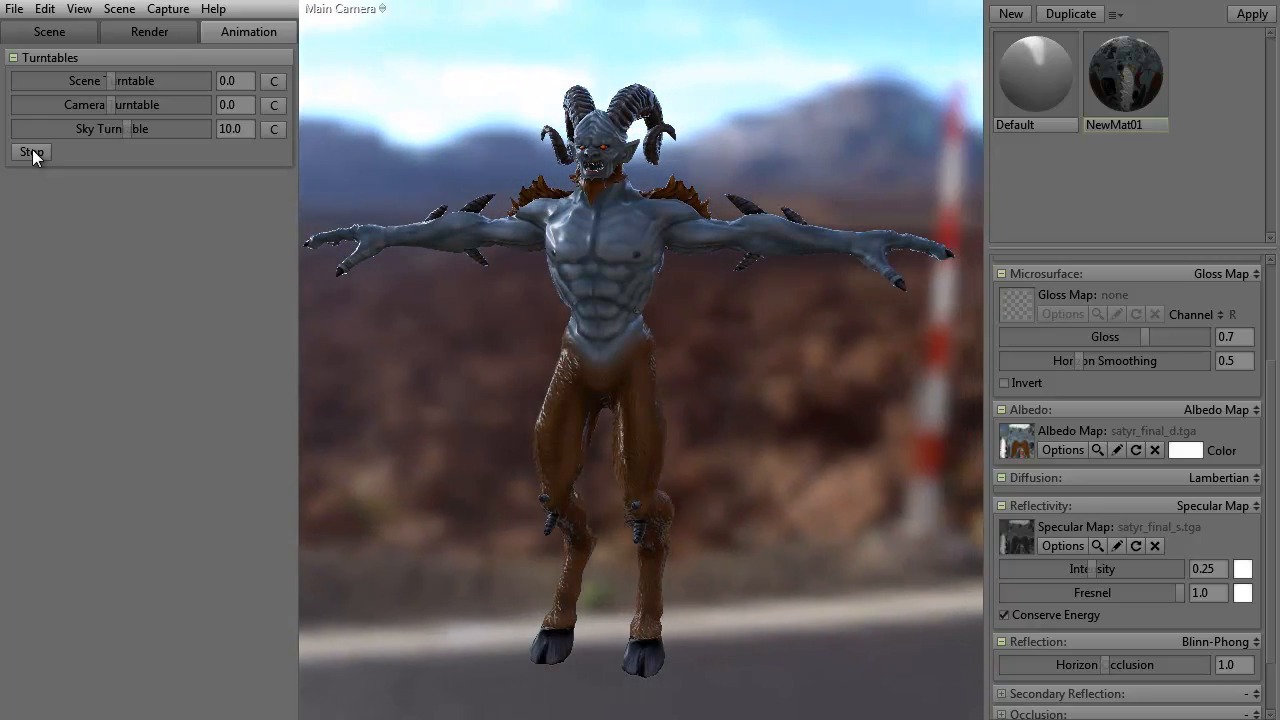
click(31, 152)
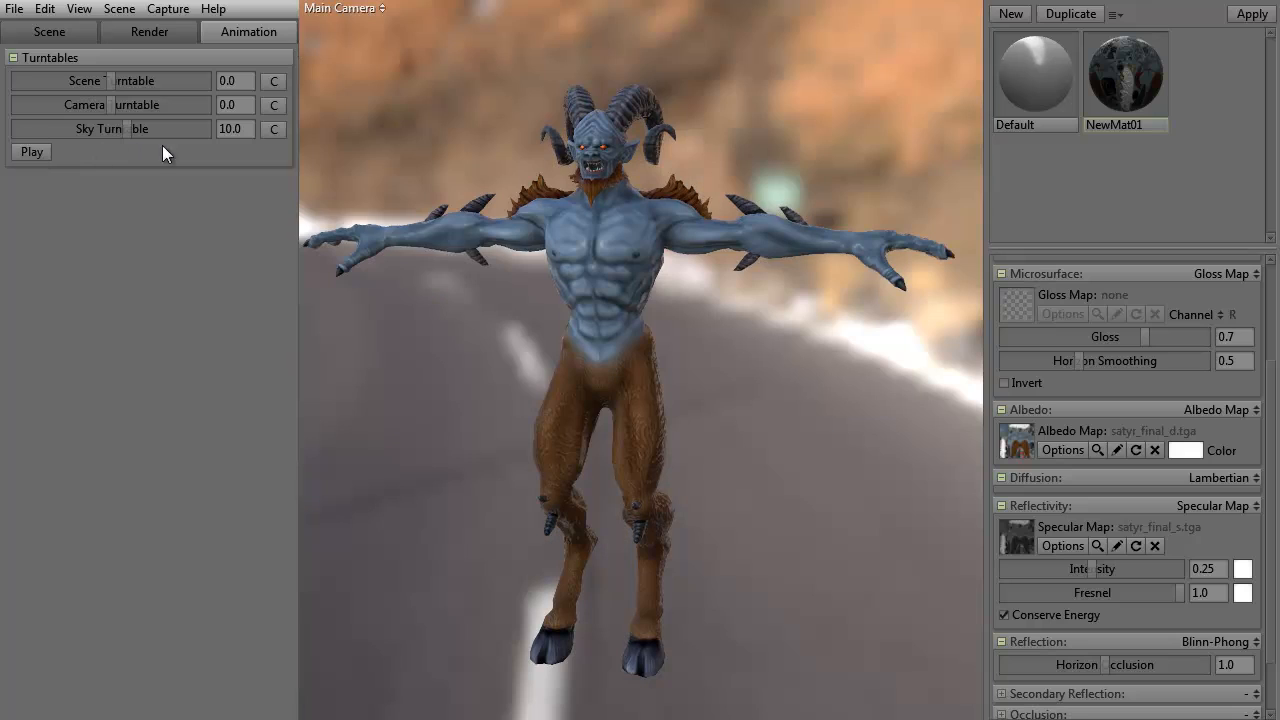
Raise the Sky object's brightness to about 1.007, and open the custom sky image chooser without loading a file
drag(227, 134, 213, 143)
click(50, 33)
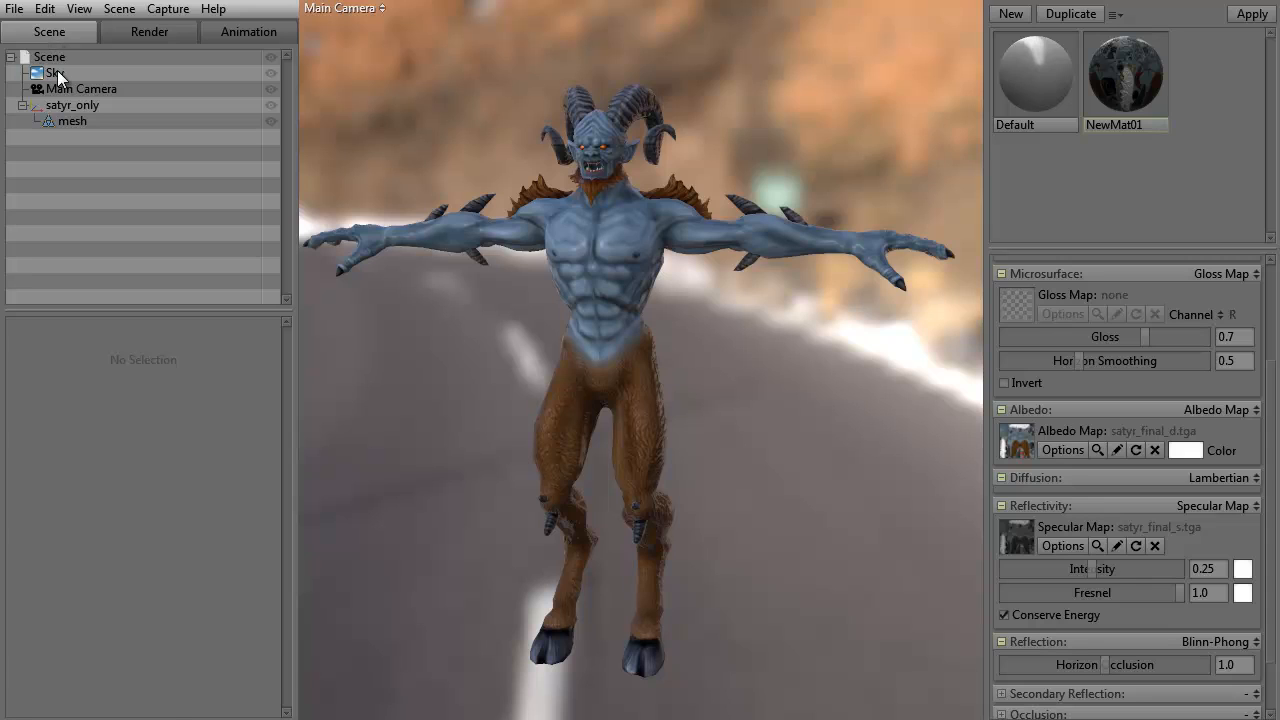
double_click(56, 72)
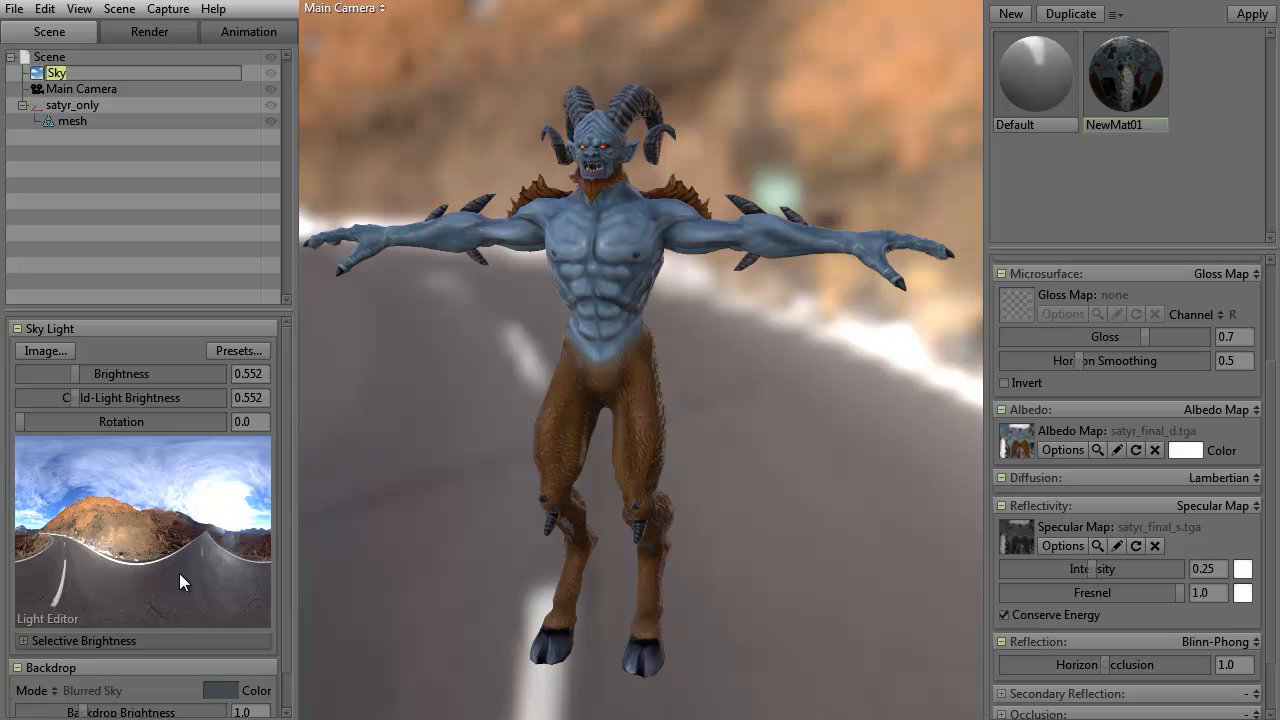
mouse_move(73, 374)
mouse_down()
mouse_move(245, 373)
mouse_move(68, 375)
mouse_move(85, 376)
mouse_up()
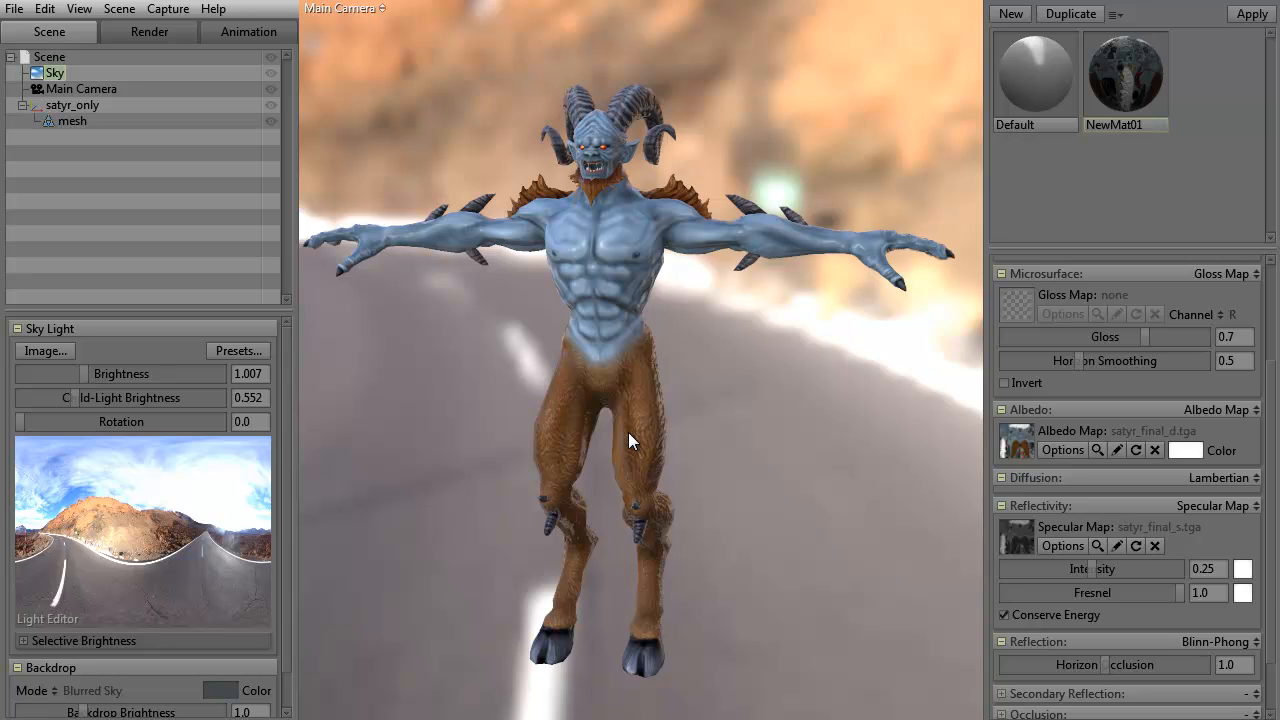
click(45, 350)
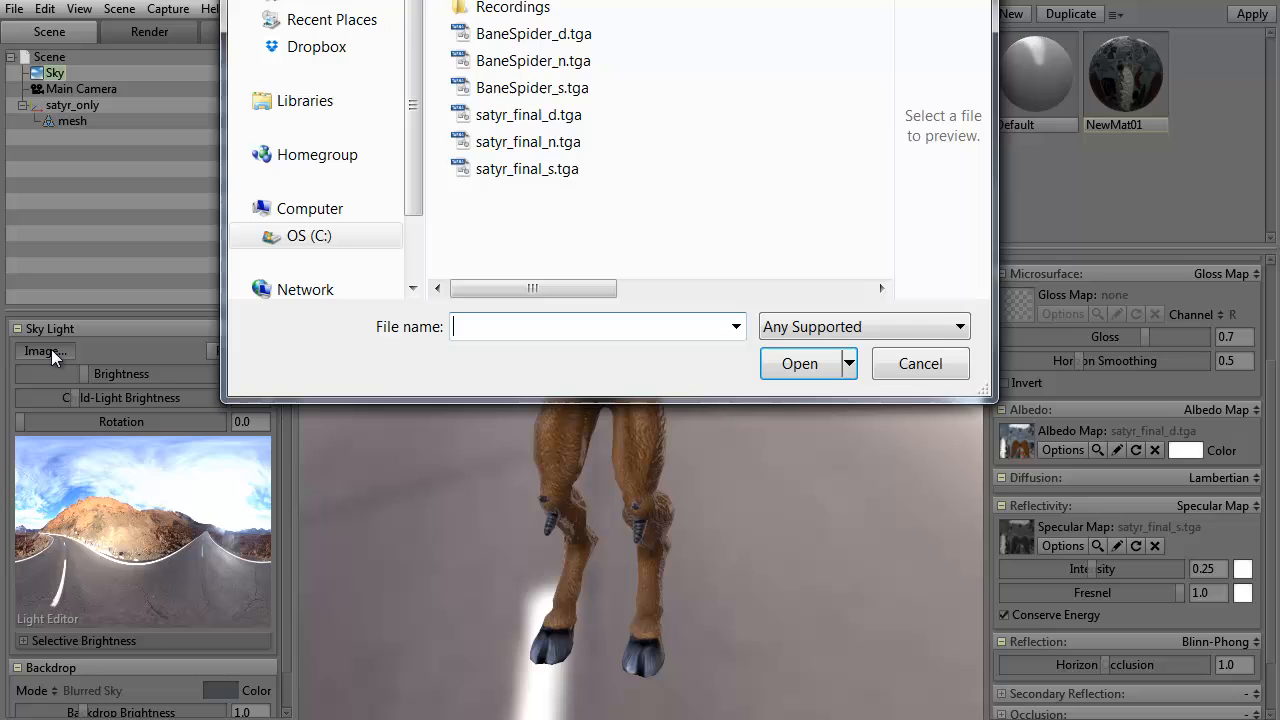
click(909, 367)
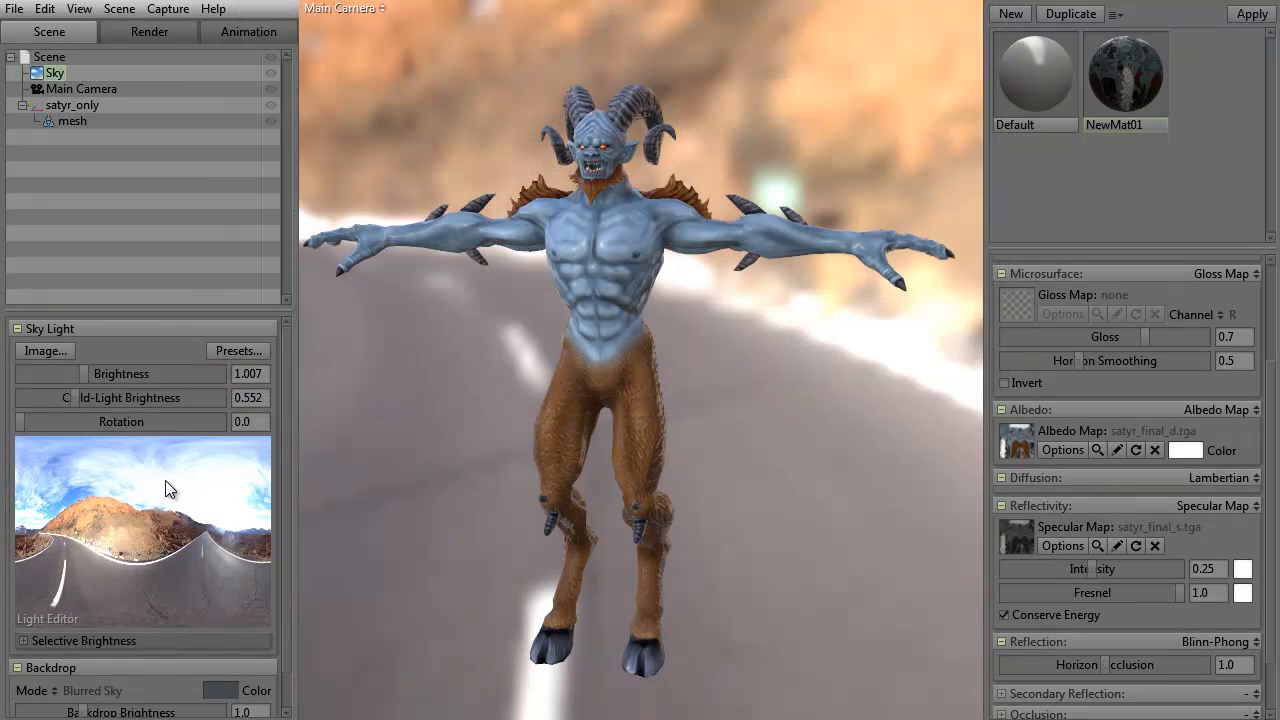
Try the Canada Glacier, Castle Sunset, Desert Road, Ennis House, Evening Construction and Forest Path sky presets on the satyr
click(230, 352)
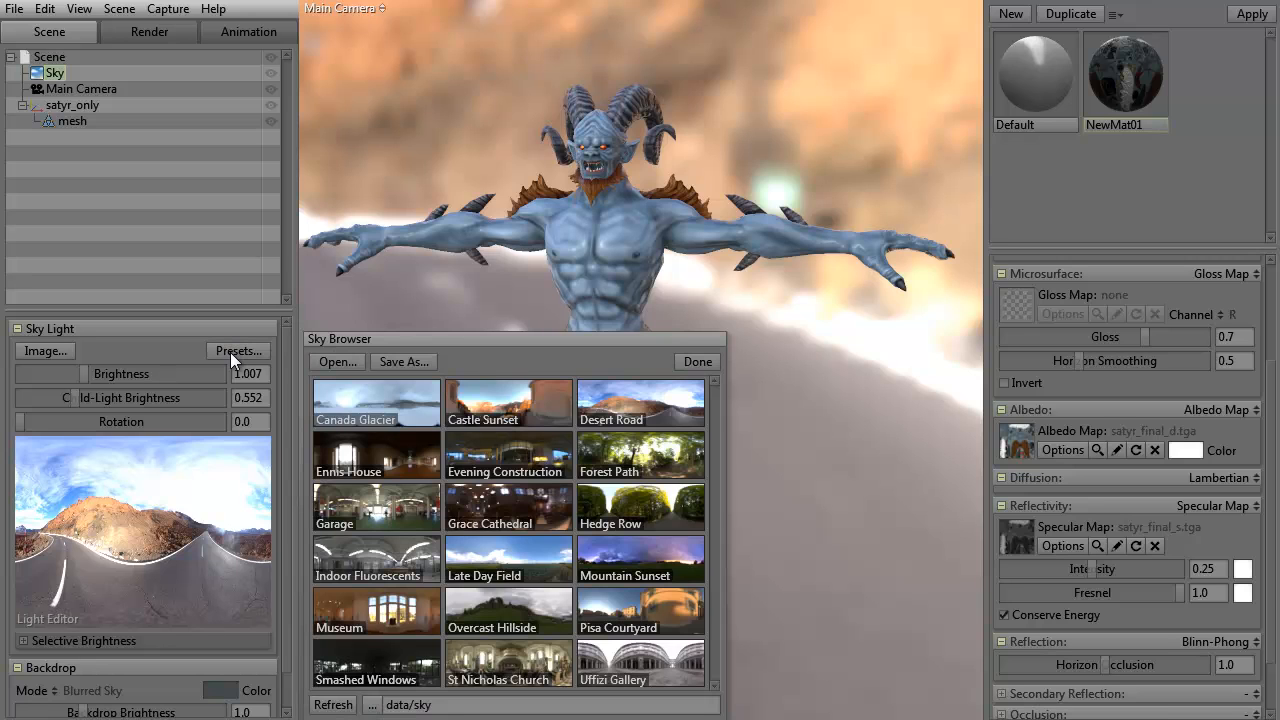
click(354, 400)
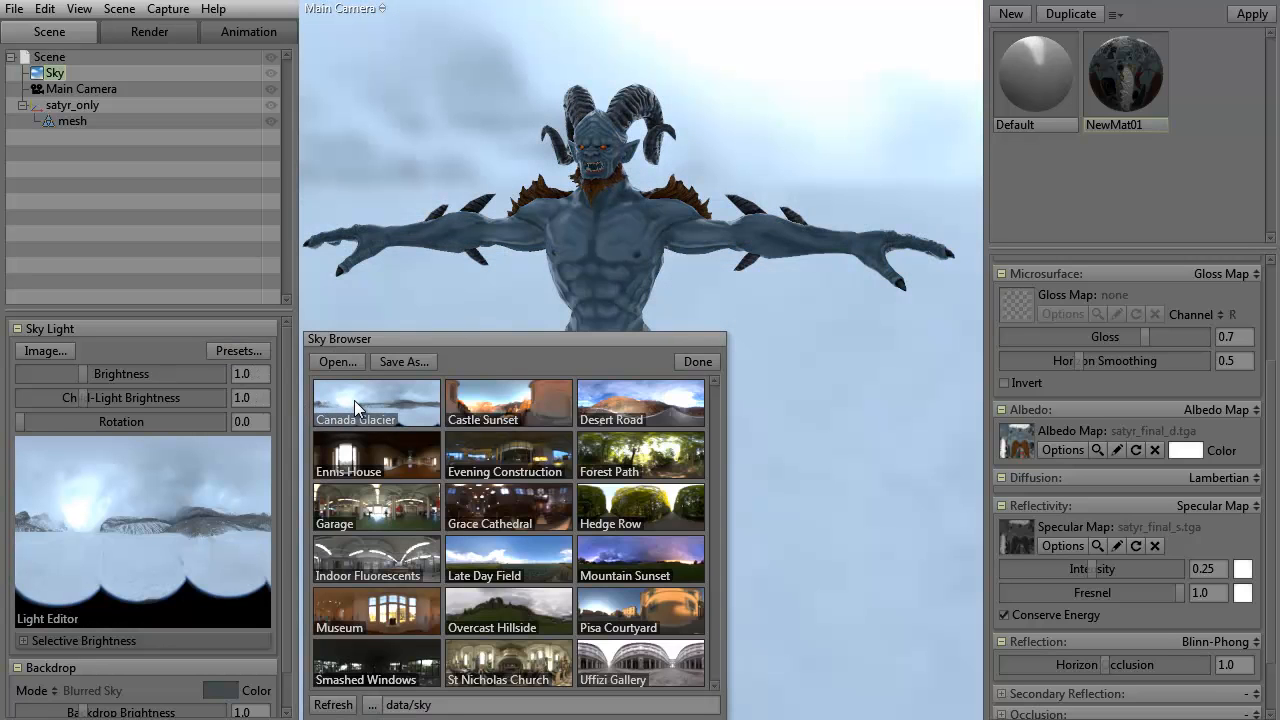
click(487, 412)
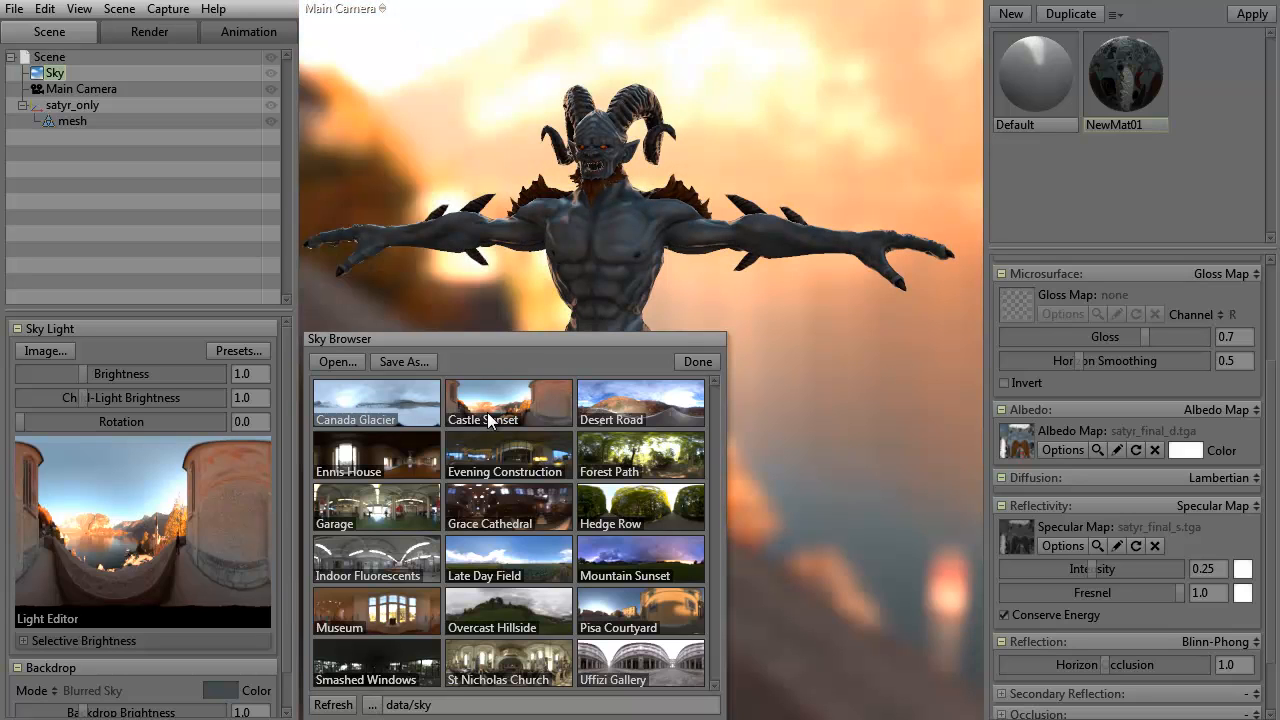
click(614, 416)
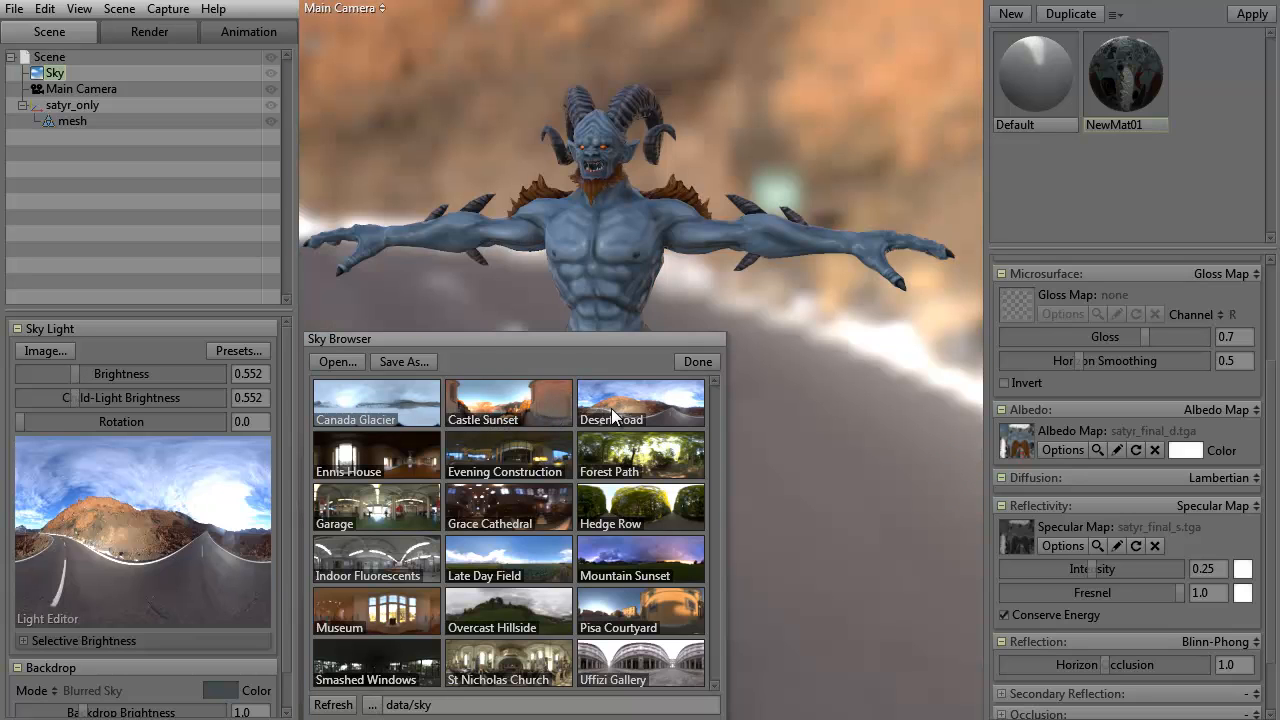
click(392, 452)
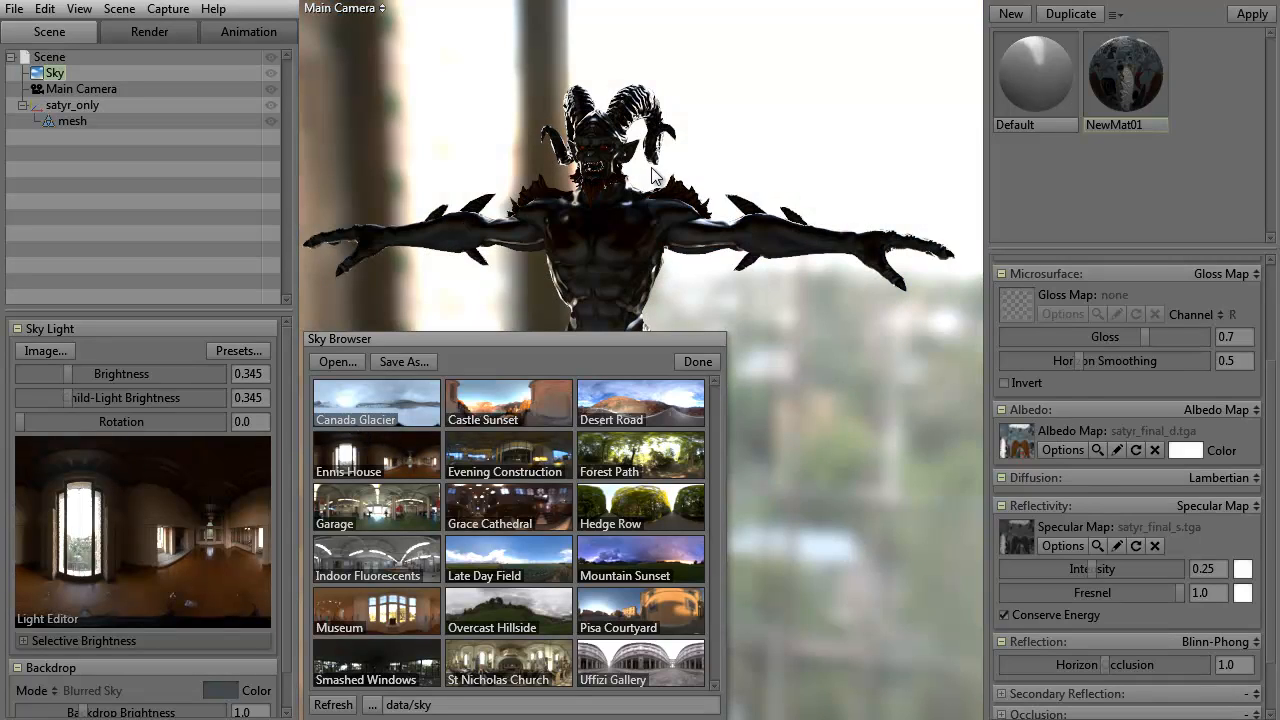
click(515, 465)
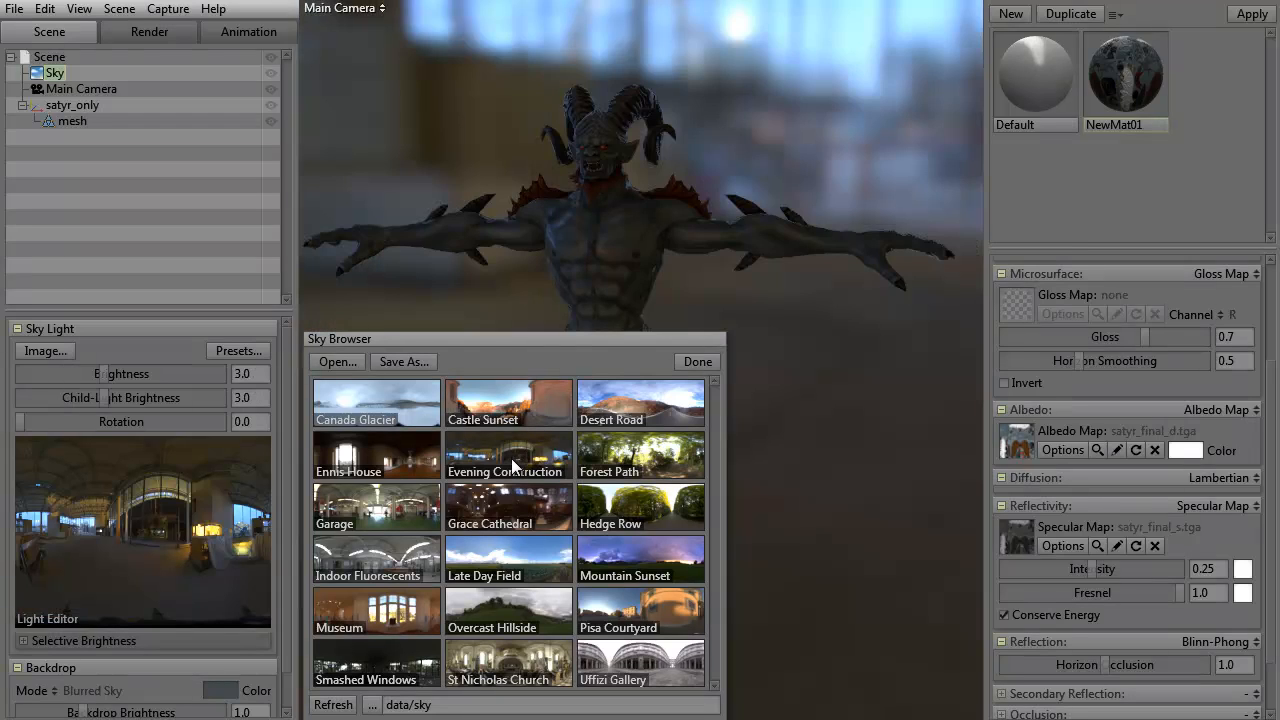
click(619, 467)
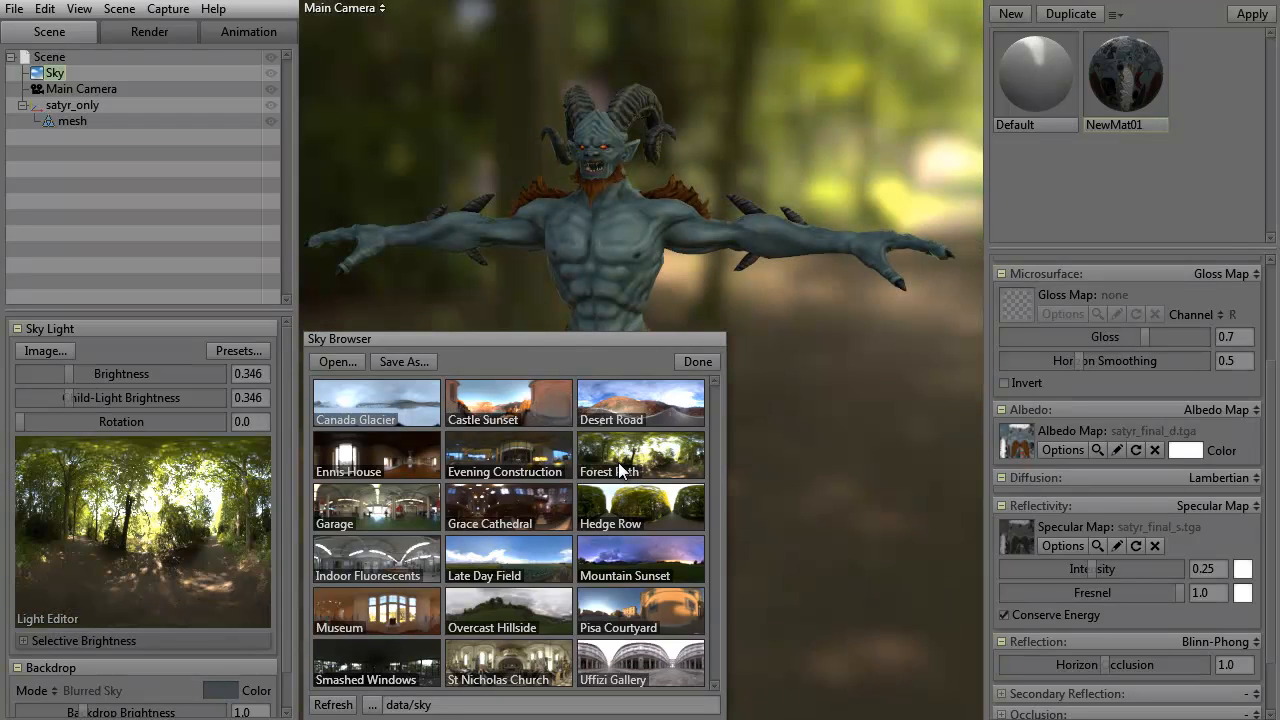
Try the Garage, Grace Cathedral, Hedge Row, Mountain Sunset and Late Day Field skies, and apply the Indoor Fluorescents preset
click(384, 517)
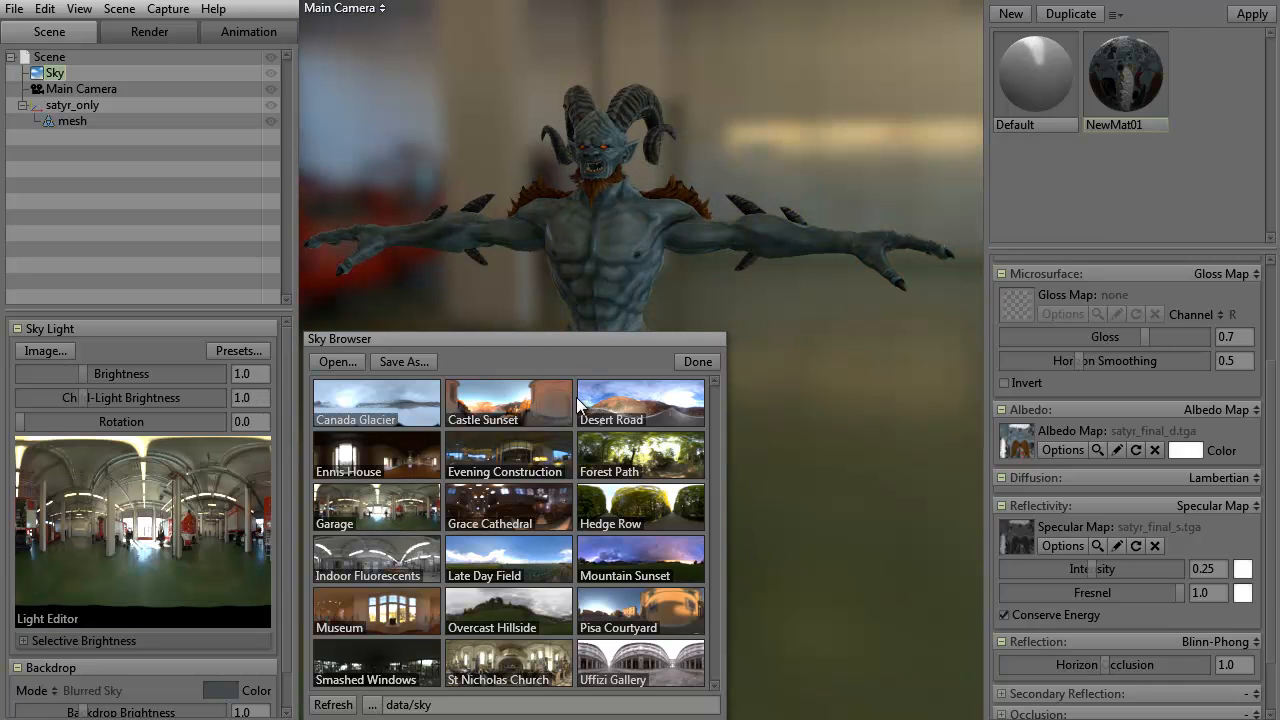
click(525, 502)
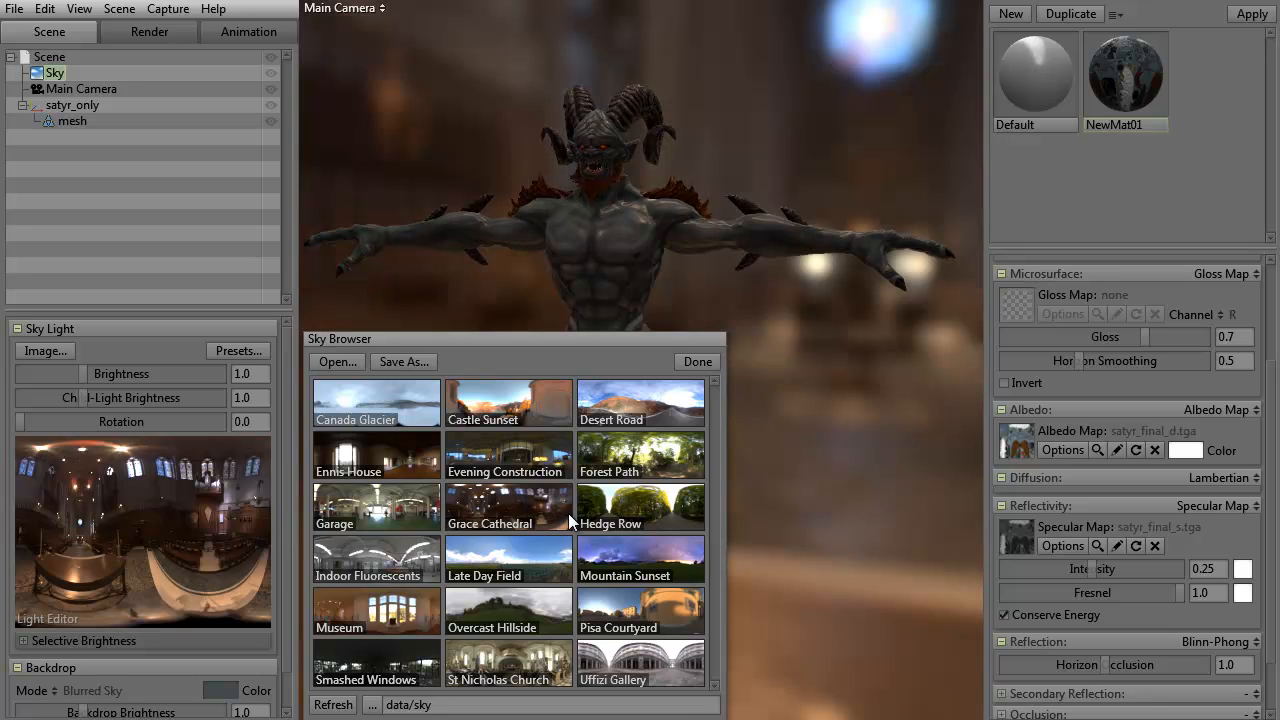
click(616, 514)
click(618, 557)
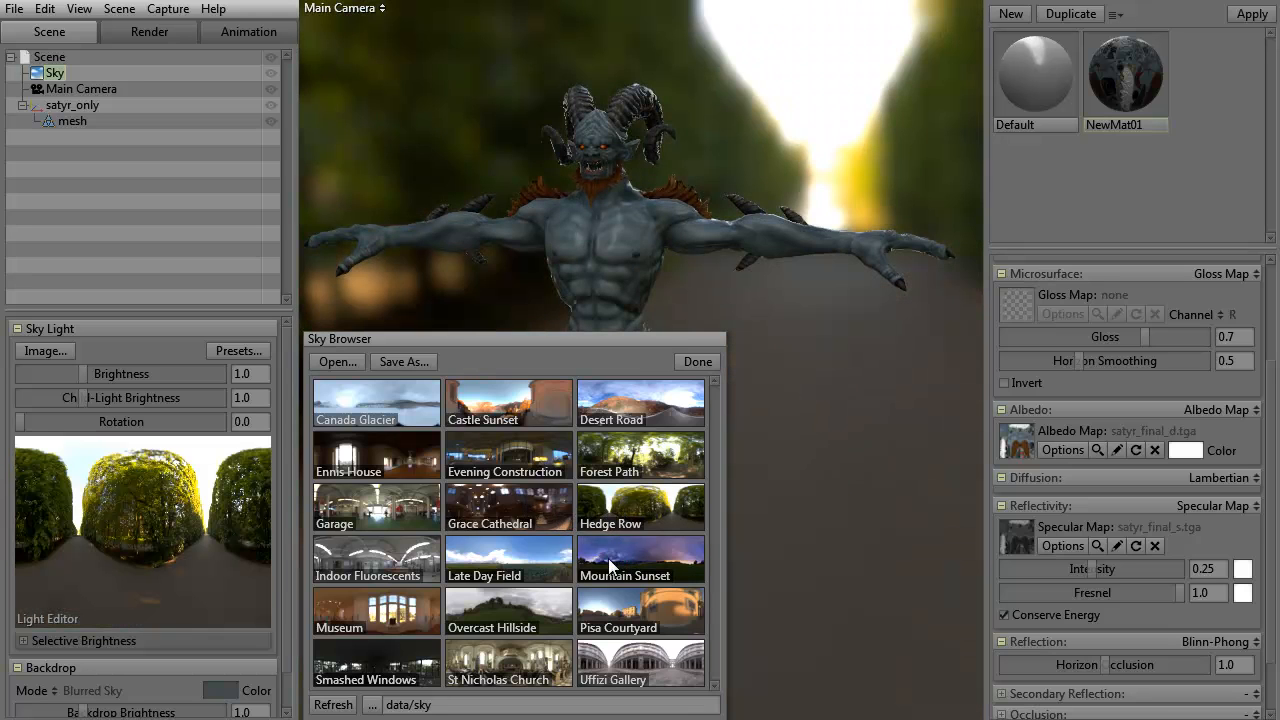
click(530, 563)
click(387, 562)
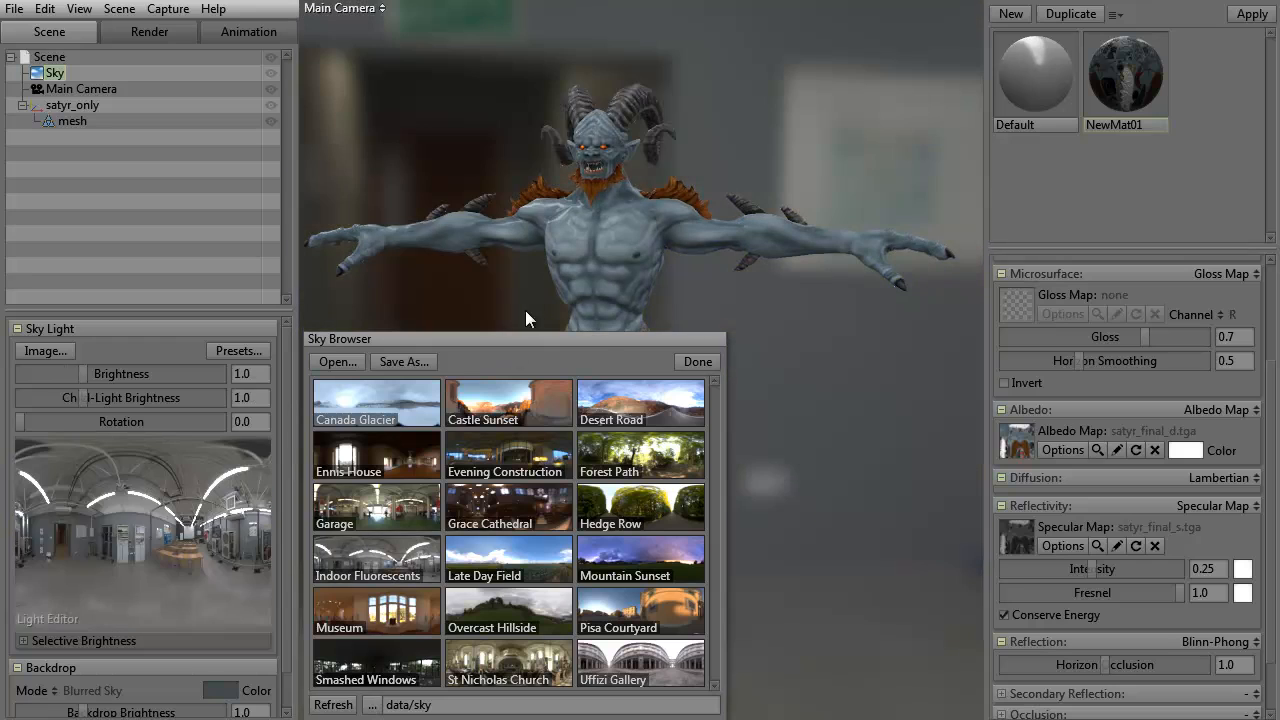
click(690, 364)
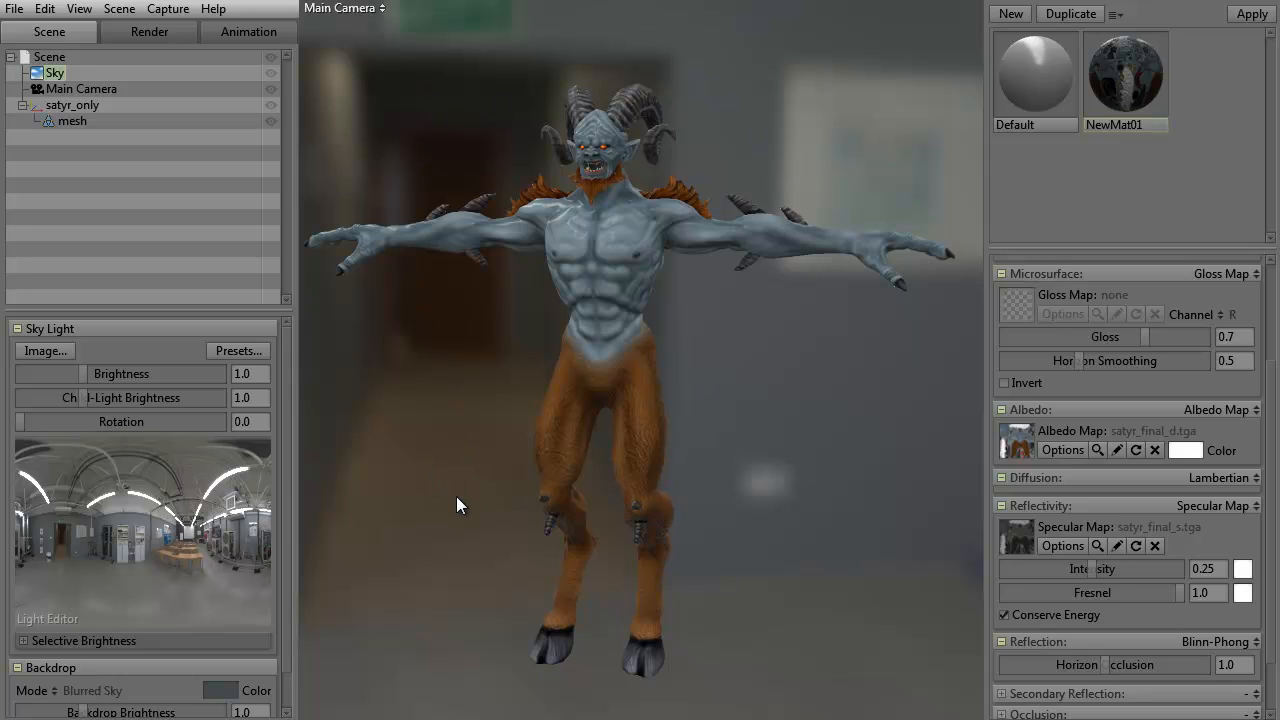
Try adding a child light above the desks in the sky panorama, reposition it around the image, and delete it
click(182, 524)
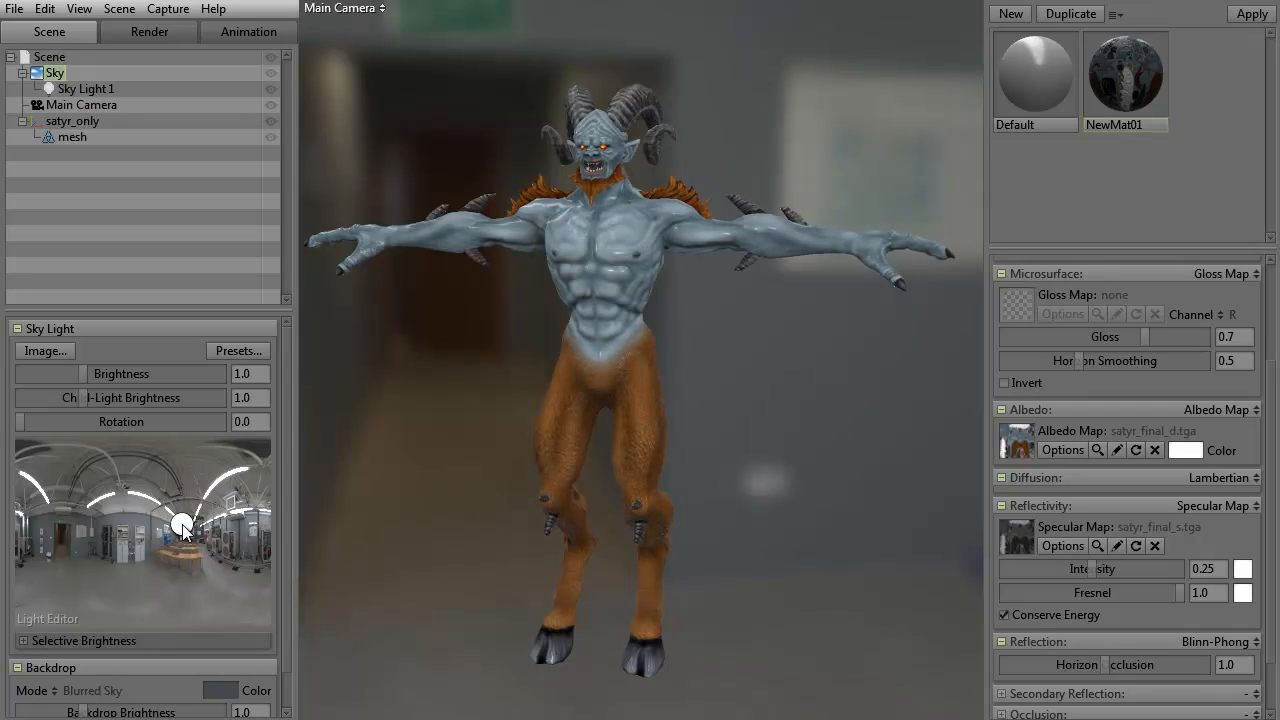
mouse_move(182, 526)
mouse_down()
mouse_move(158, 508)
mouse_move(170, 486)
mouse_move(212, 516)
mouse_move(196, 524)
mouse_move(203, 500)
mouse_move(134, 480)
mouse_up()
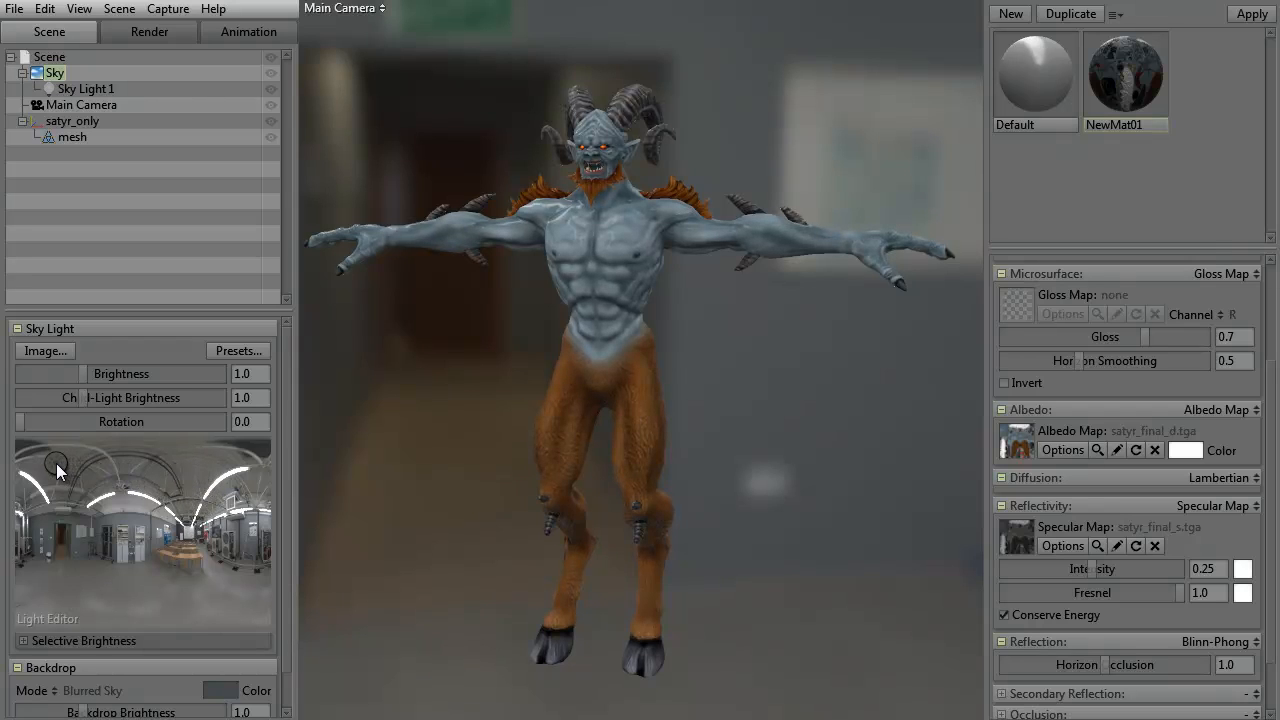
mouse_move(47, 460)
mouse_down()
mouse_move(58, 496)
mouse_move(99, 486)
mouse_move(53, 601)
mouse_up()
drag(60, 473, 121, 513)
key(Delete)
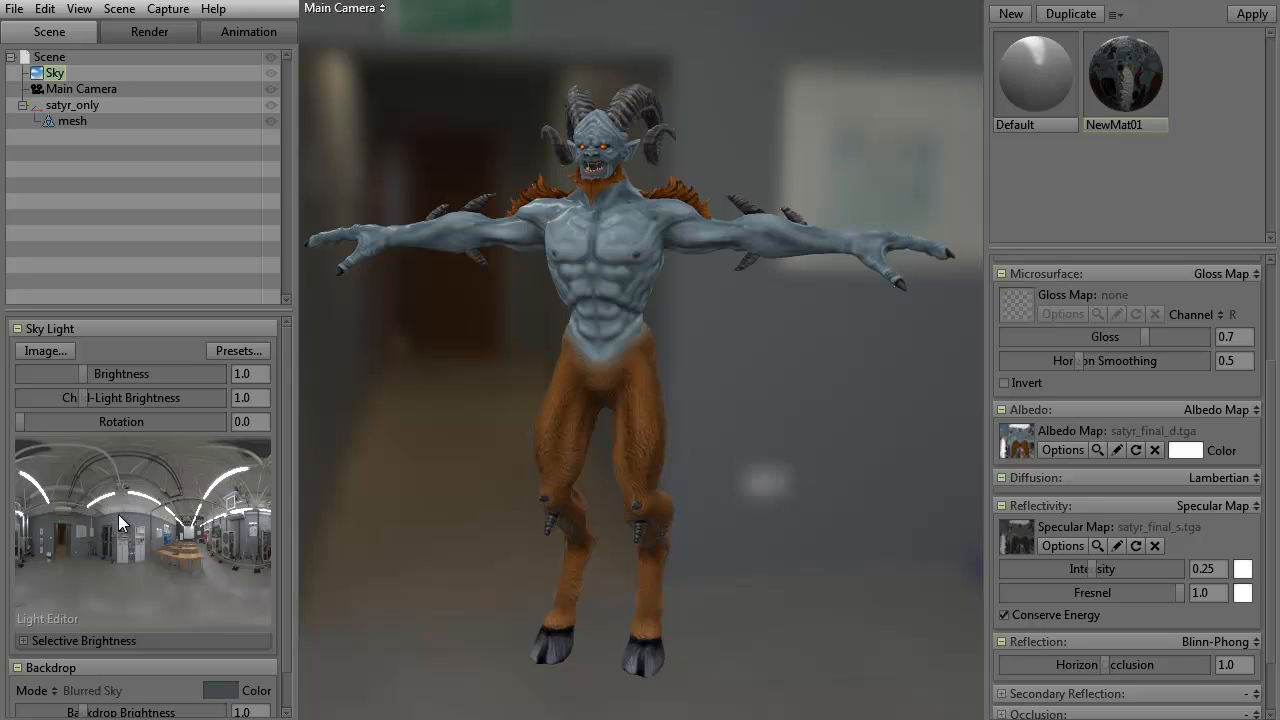
Add a replacement child light to the sky panorama, move it up to the ceiling area, and delete it
click(193, 533)
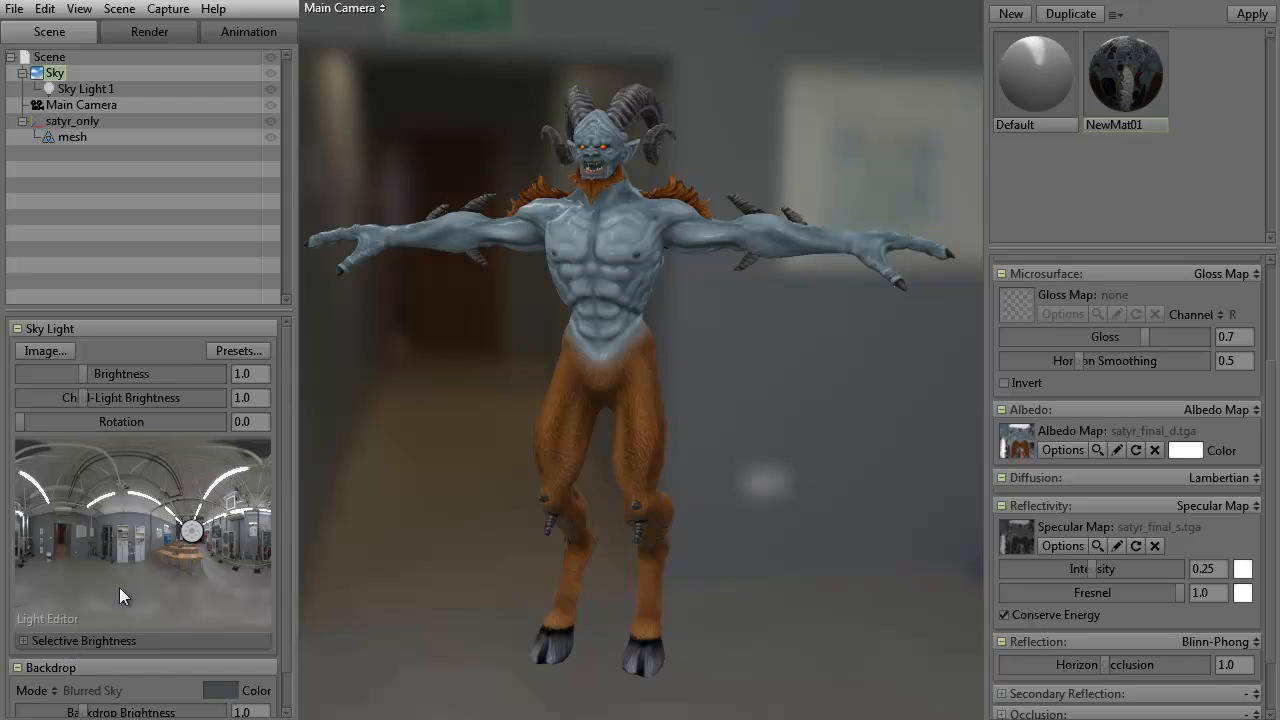
drag(187, 535, 146, 489)
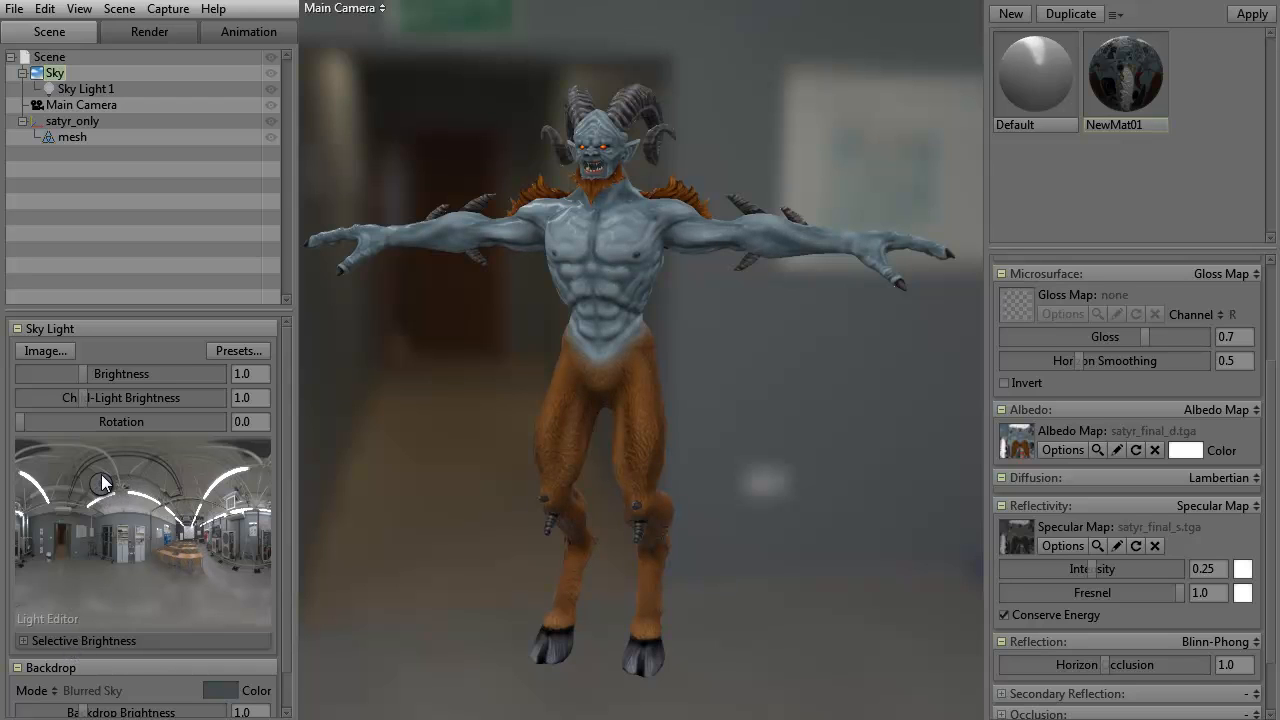
key(Delete)
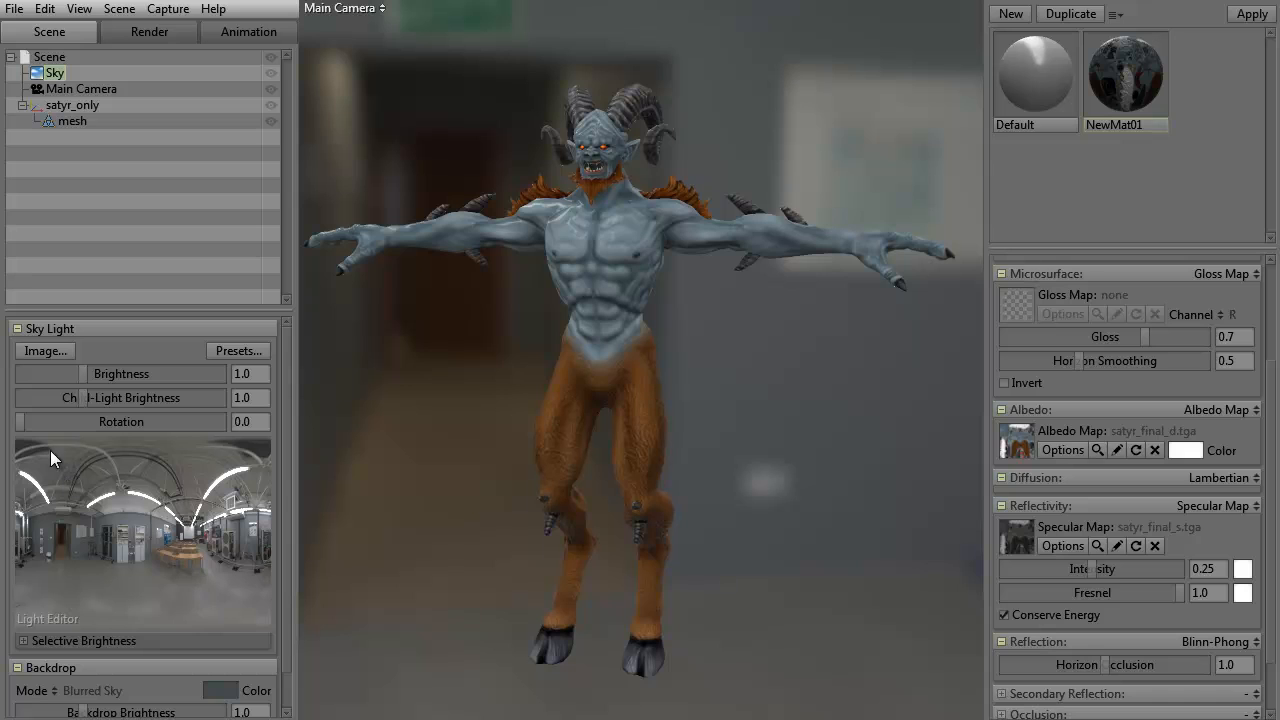
Try a slight sky rotation, return it to 0, set the sky brightness to about 1.361, and deselect the Sky object
mouse_move(22, 421)
mouse_down()
mouse_move(115, 429)
mouse_move(25, 427)
mouse_up()
mouse_move(19, 420)
mouse_down()
mouse_move(130, 427)
mouse_move(4, 433)
mouse_up()
scroll(288, 483, down, 2)
mouse_move(91, 334)
mouse_down()
mouse_move(146, 333)
mouse_move(78, 335)
mouse_move(102, 335)
mouse_up()
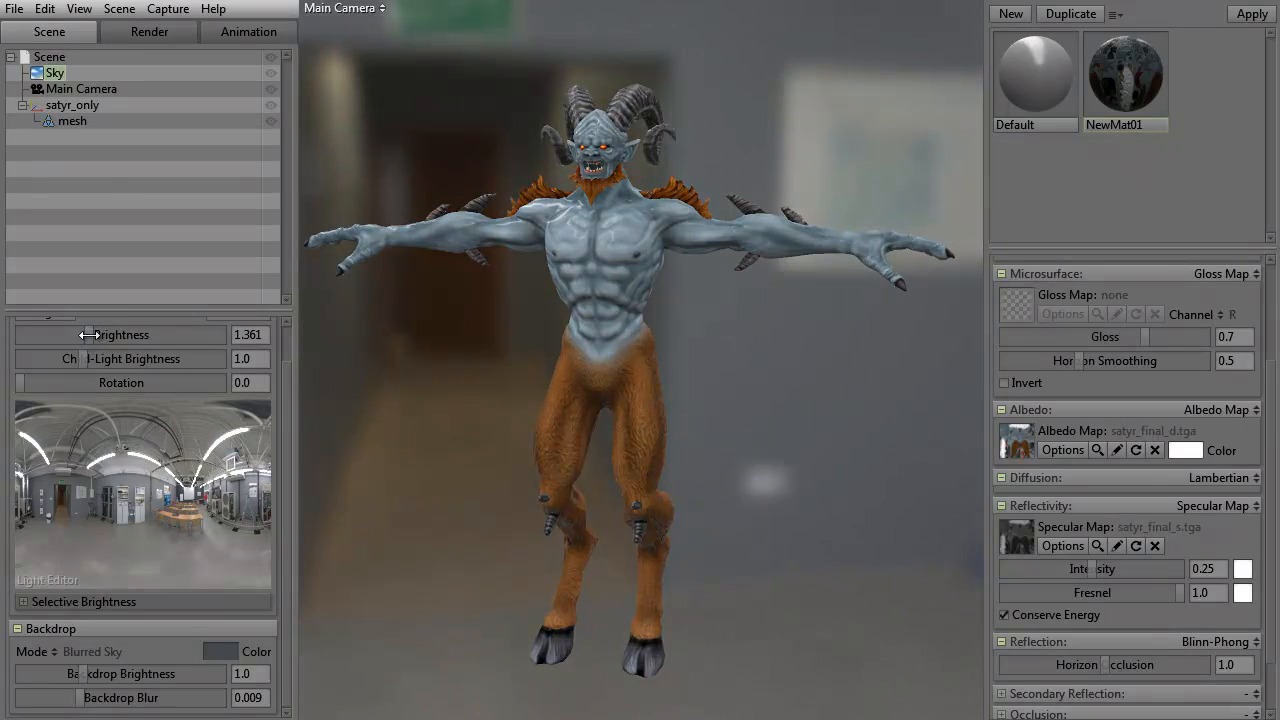
click(110, 194)
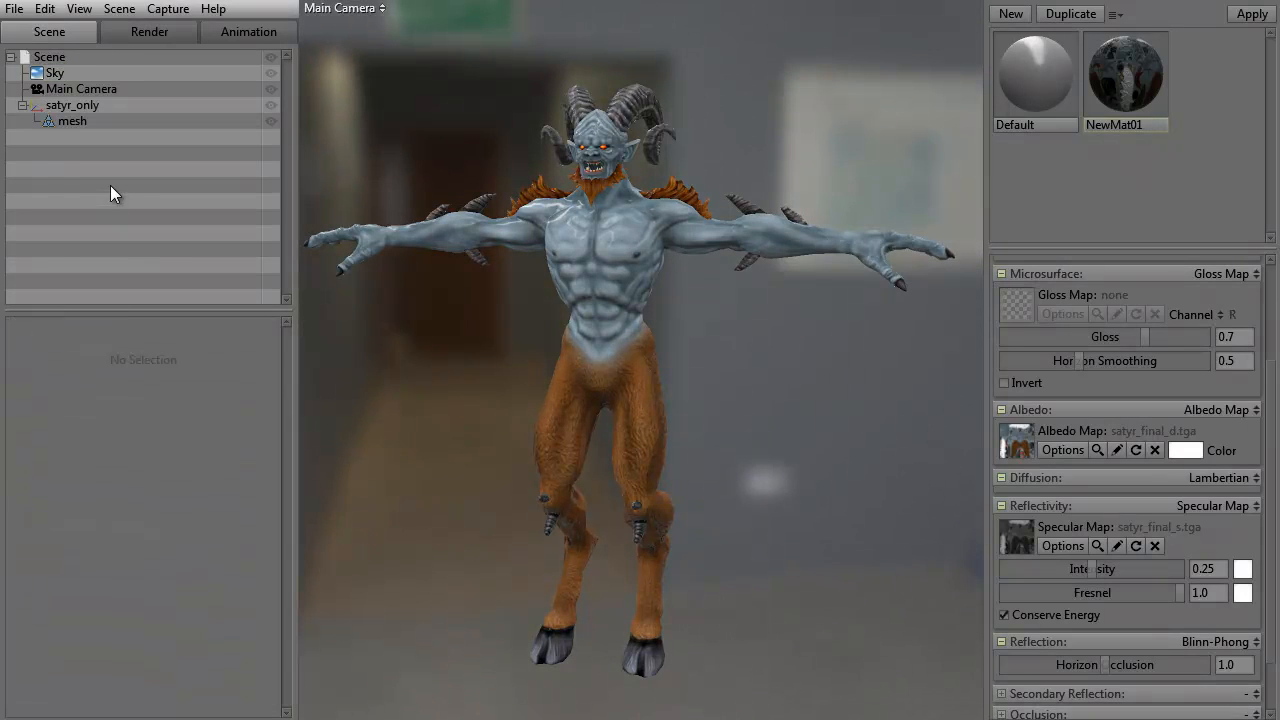